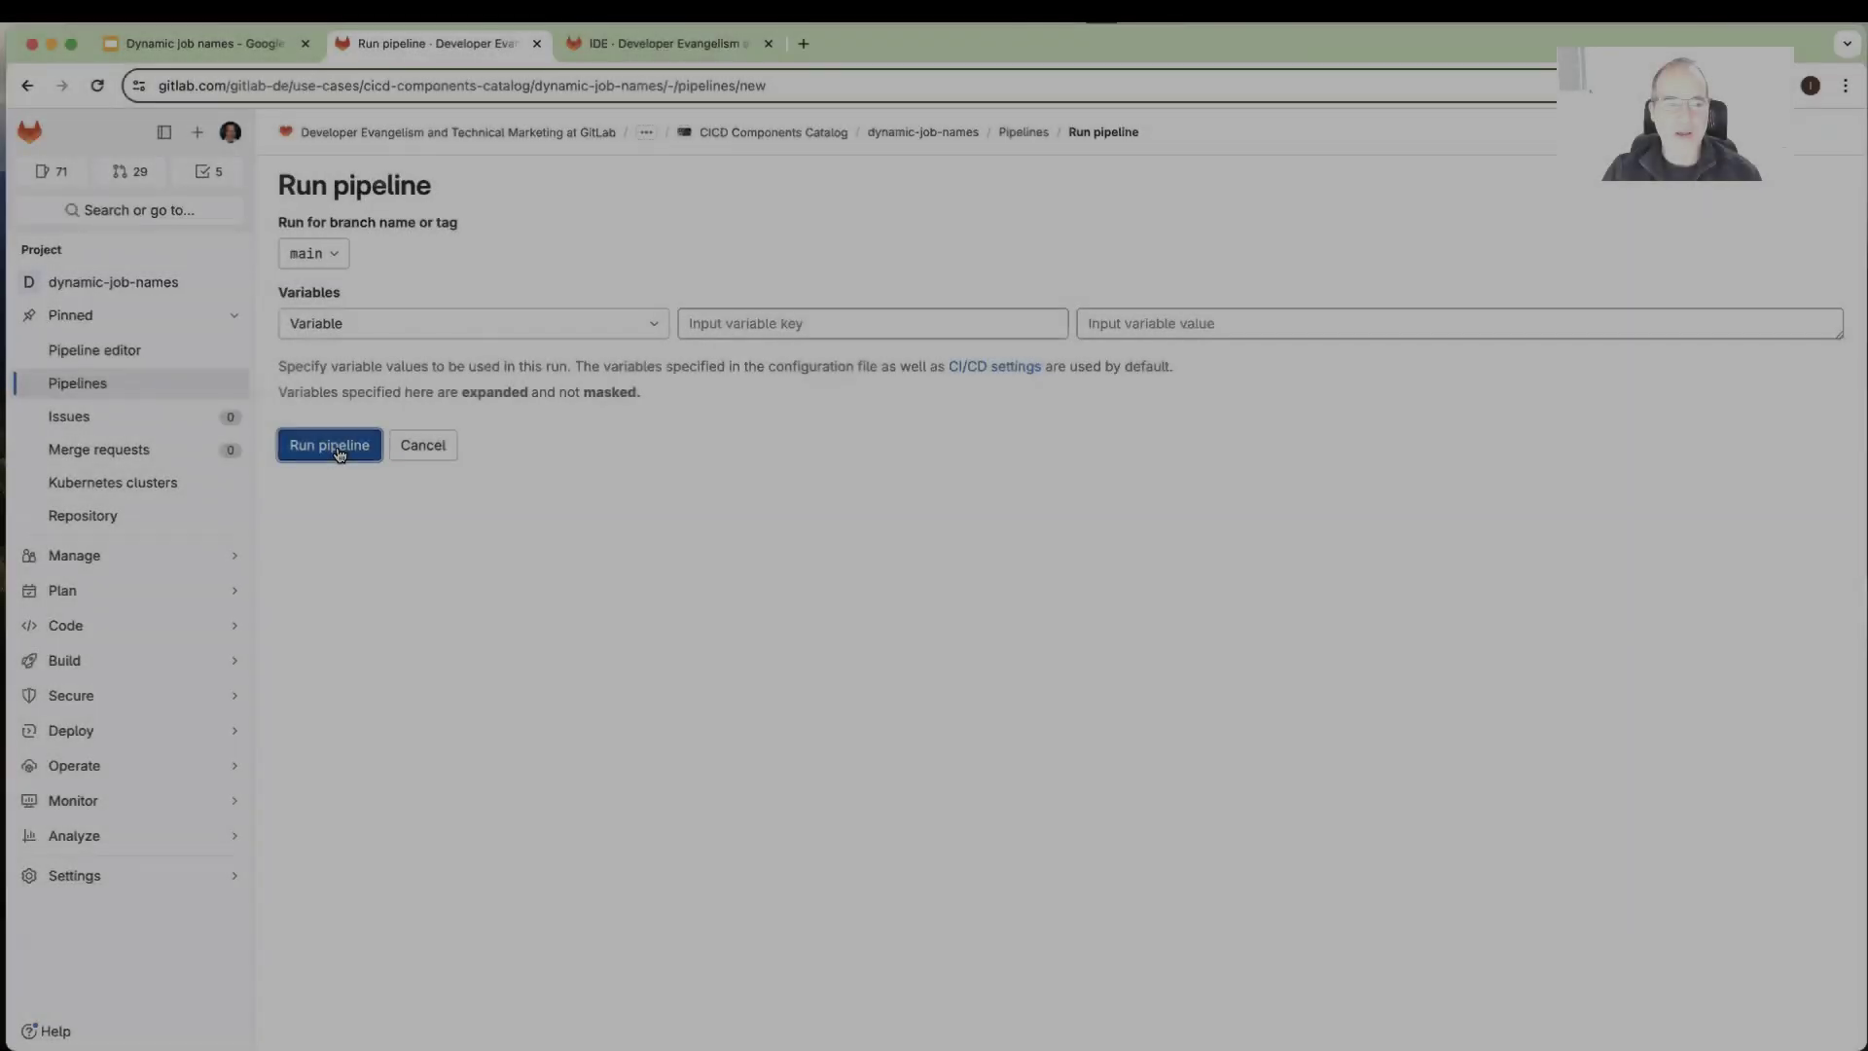
Run the pipeline on main, then return to the Web IDE showing aws-deploy.yml.
click(331, 445)
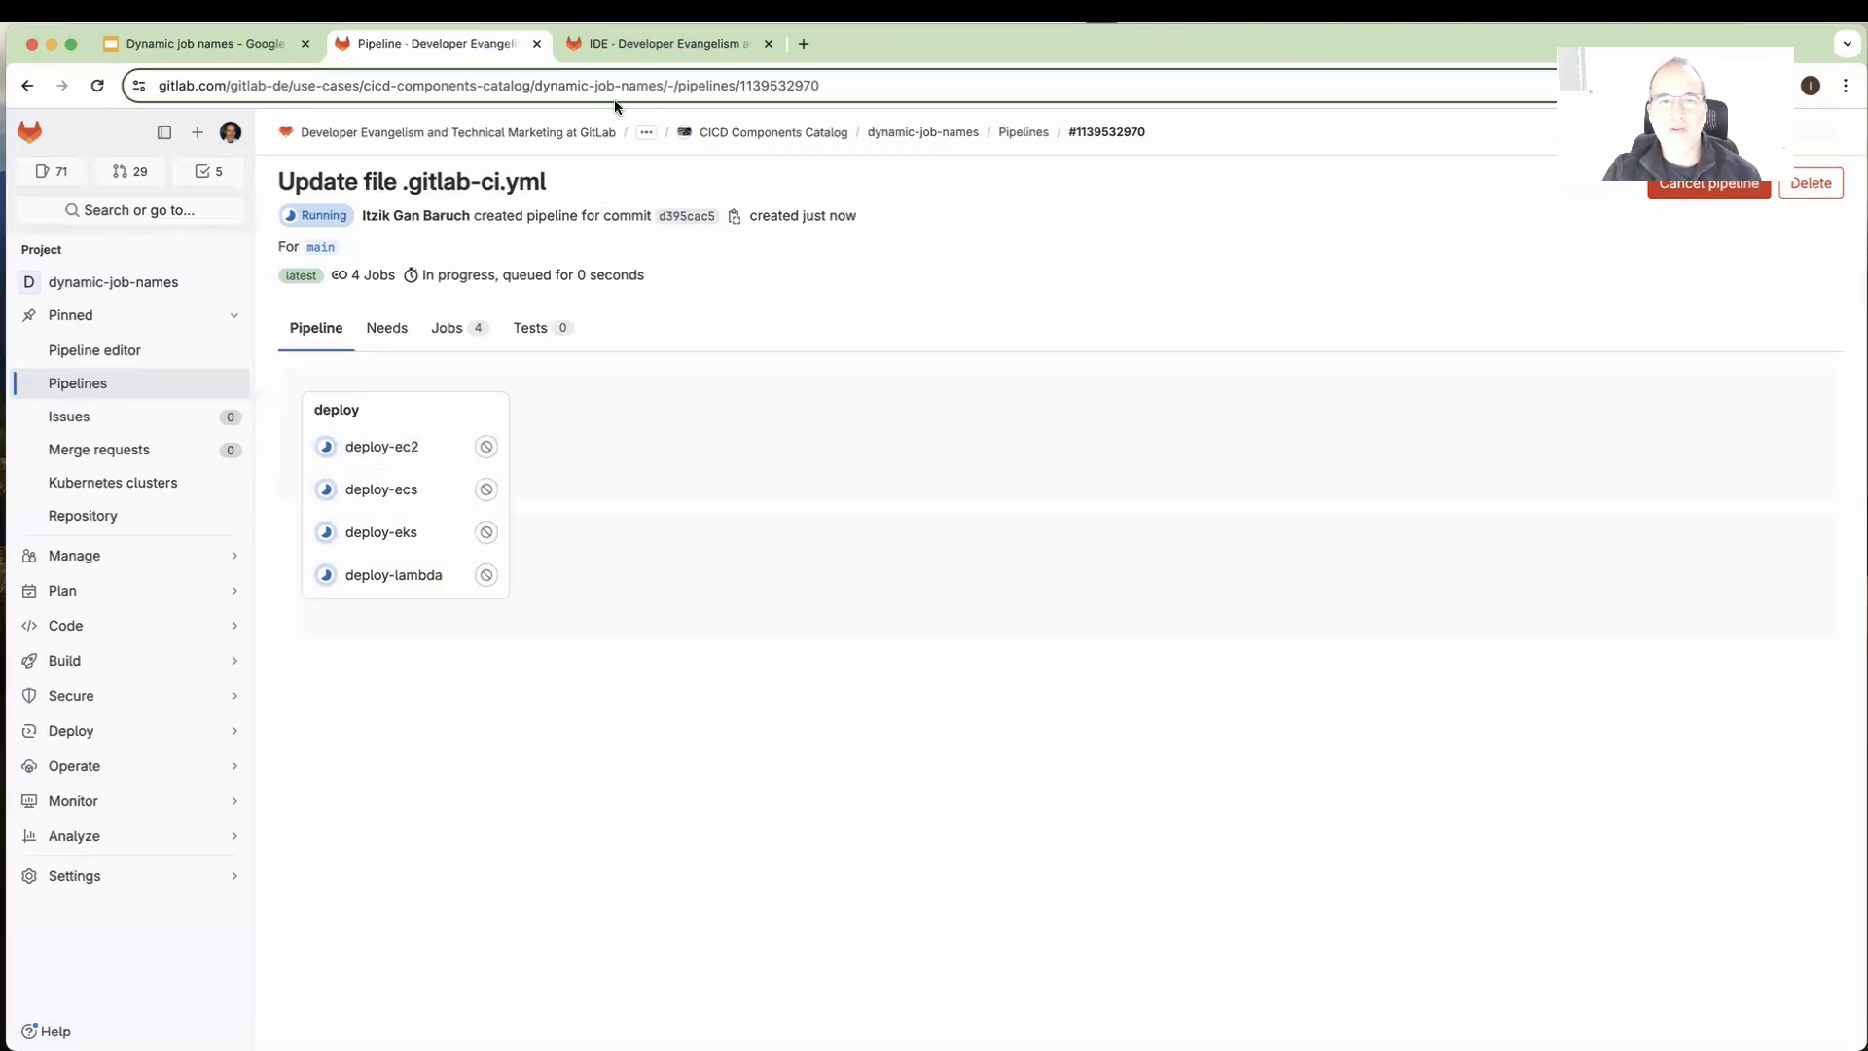
click(616, 47)
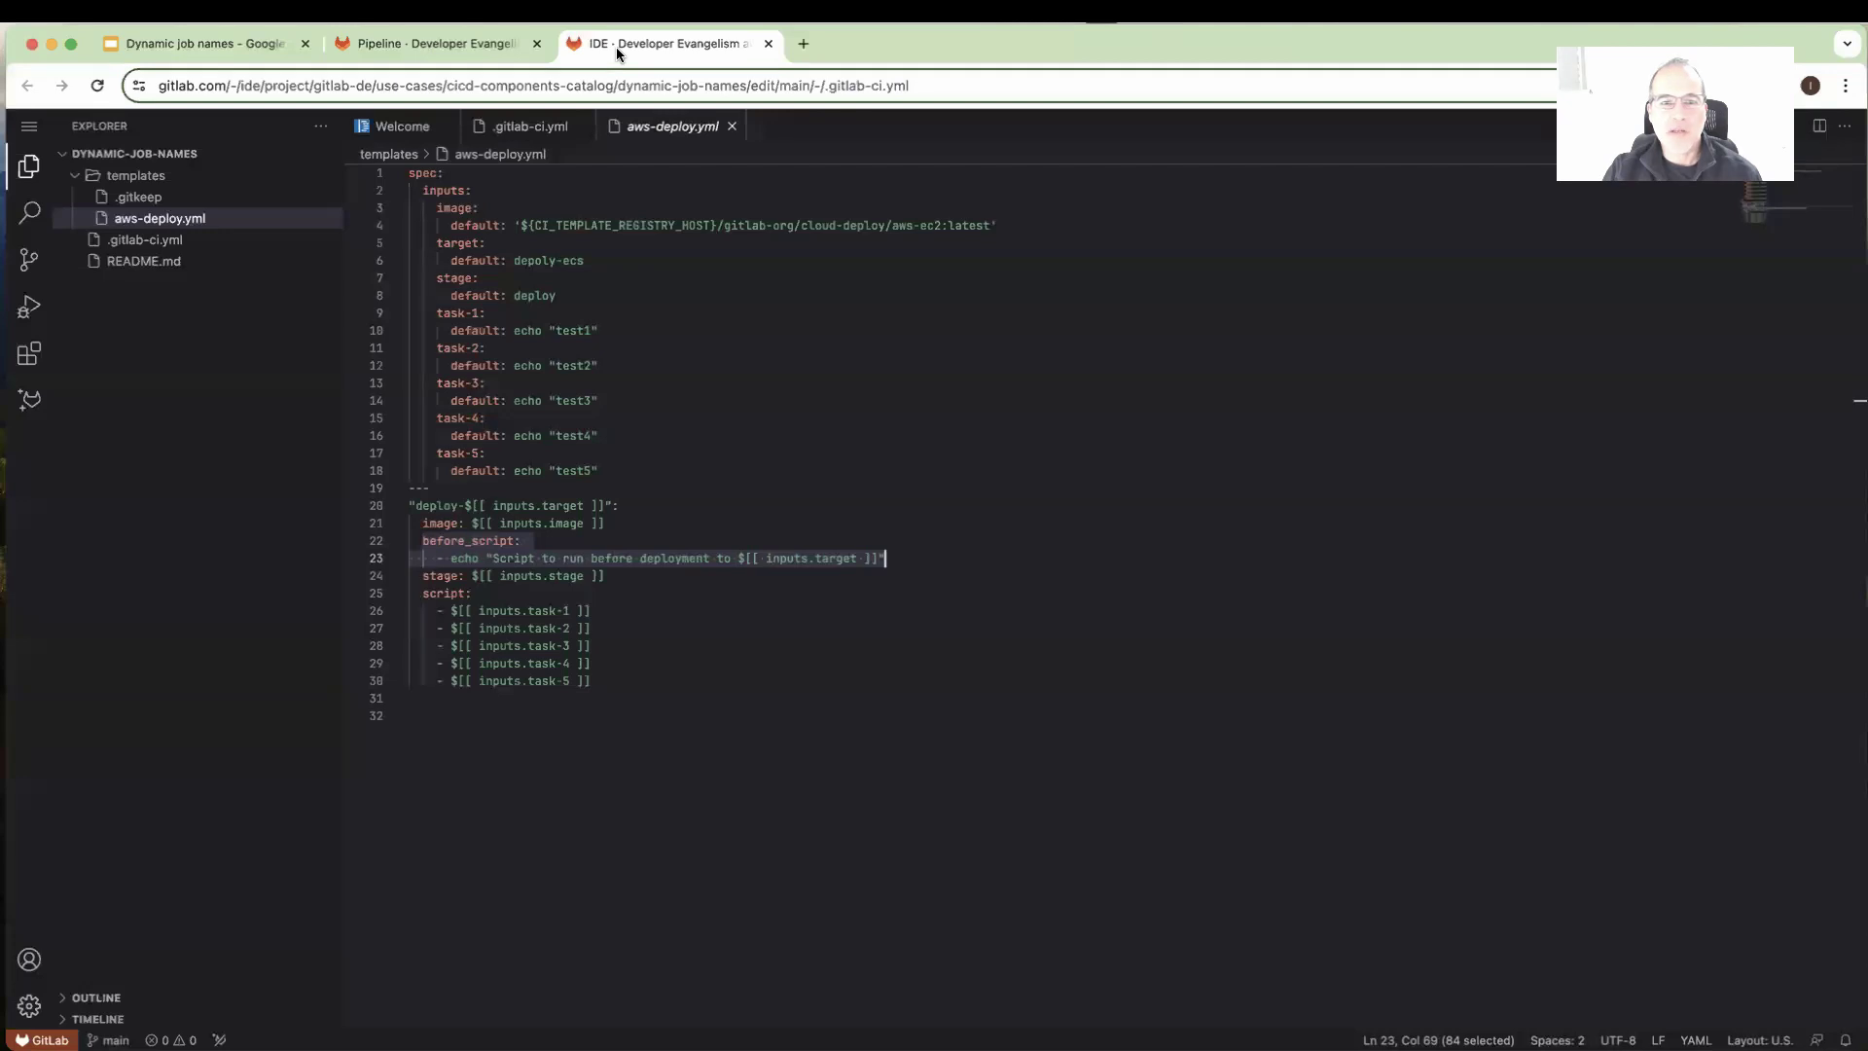
click(146, 239)
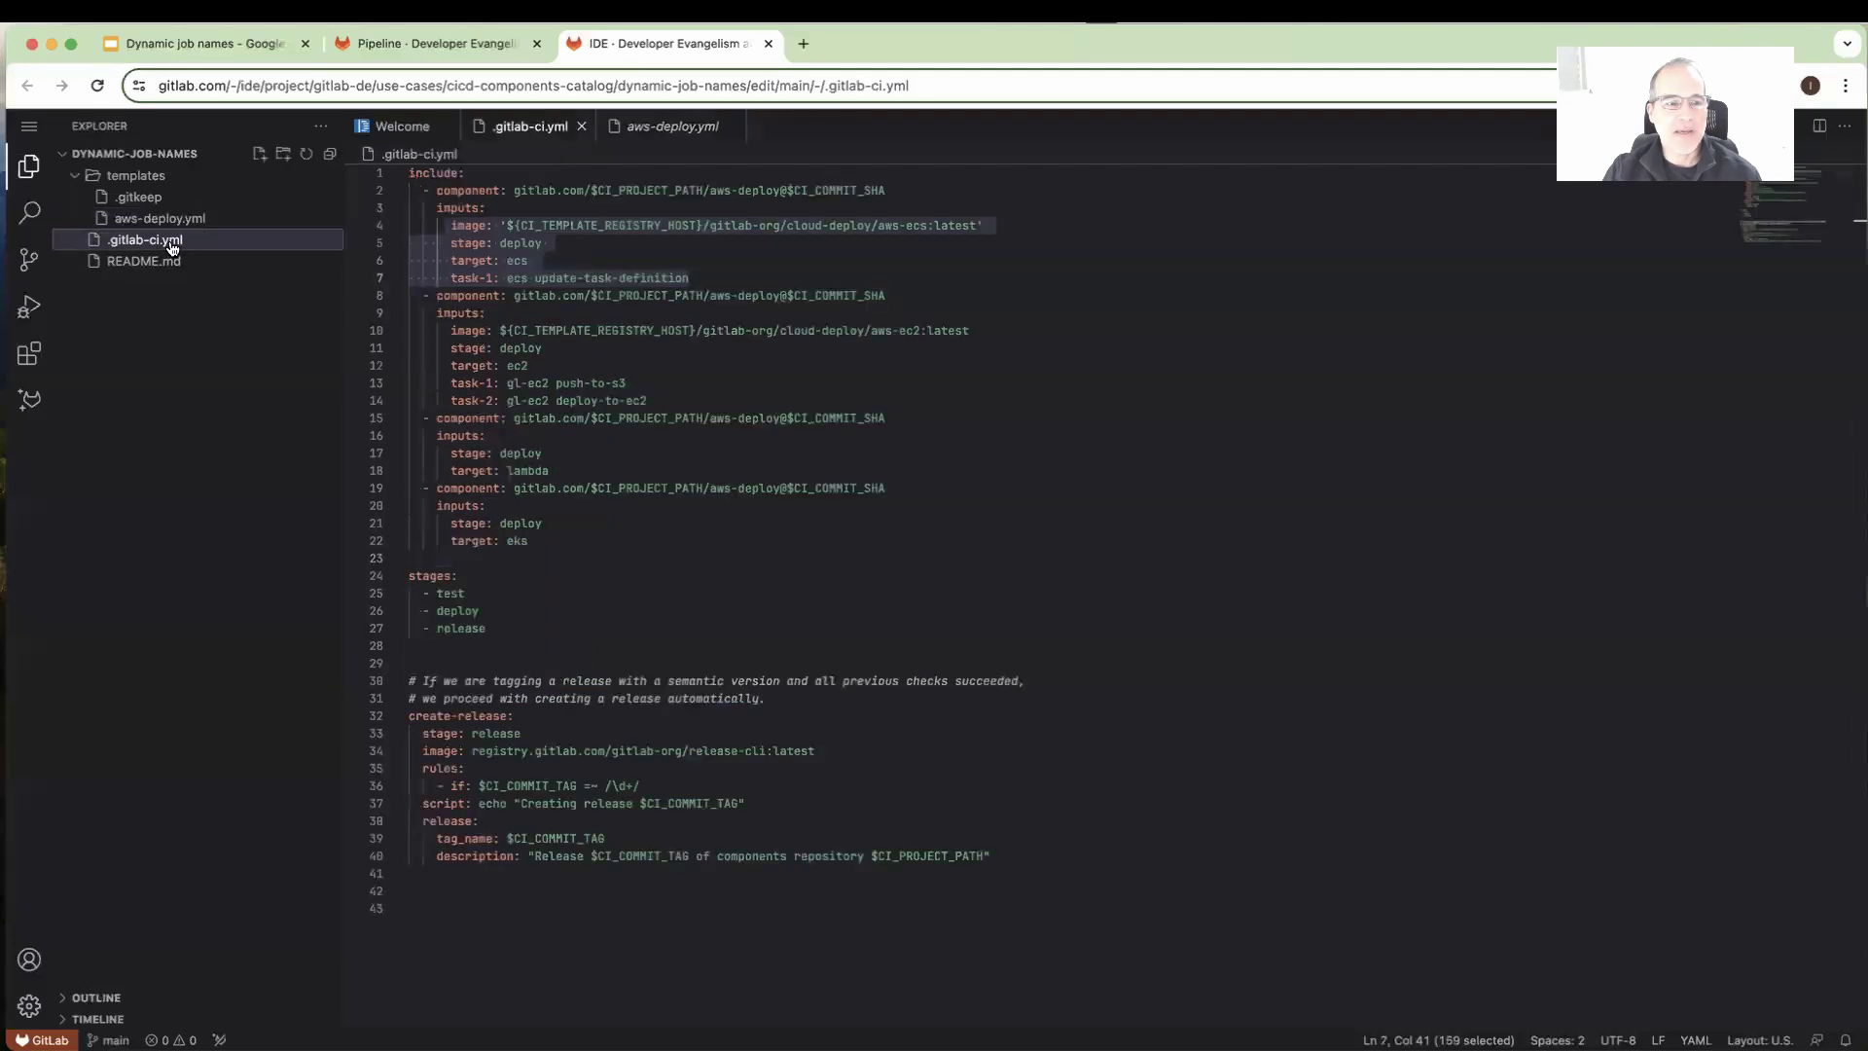
click(666, 347)
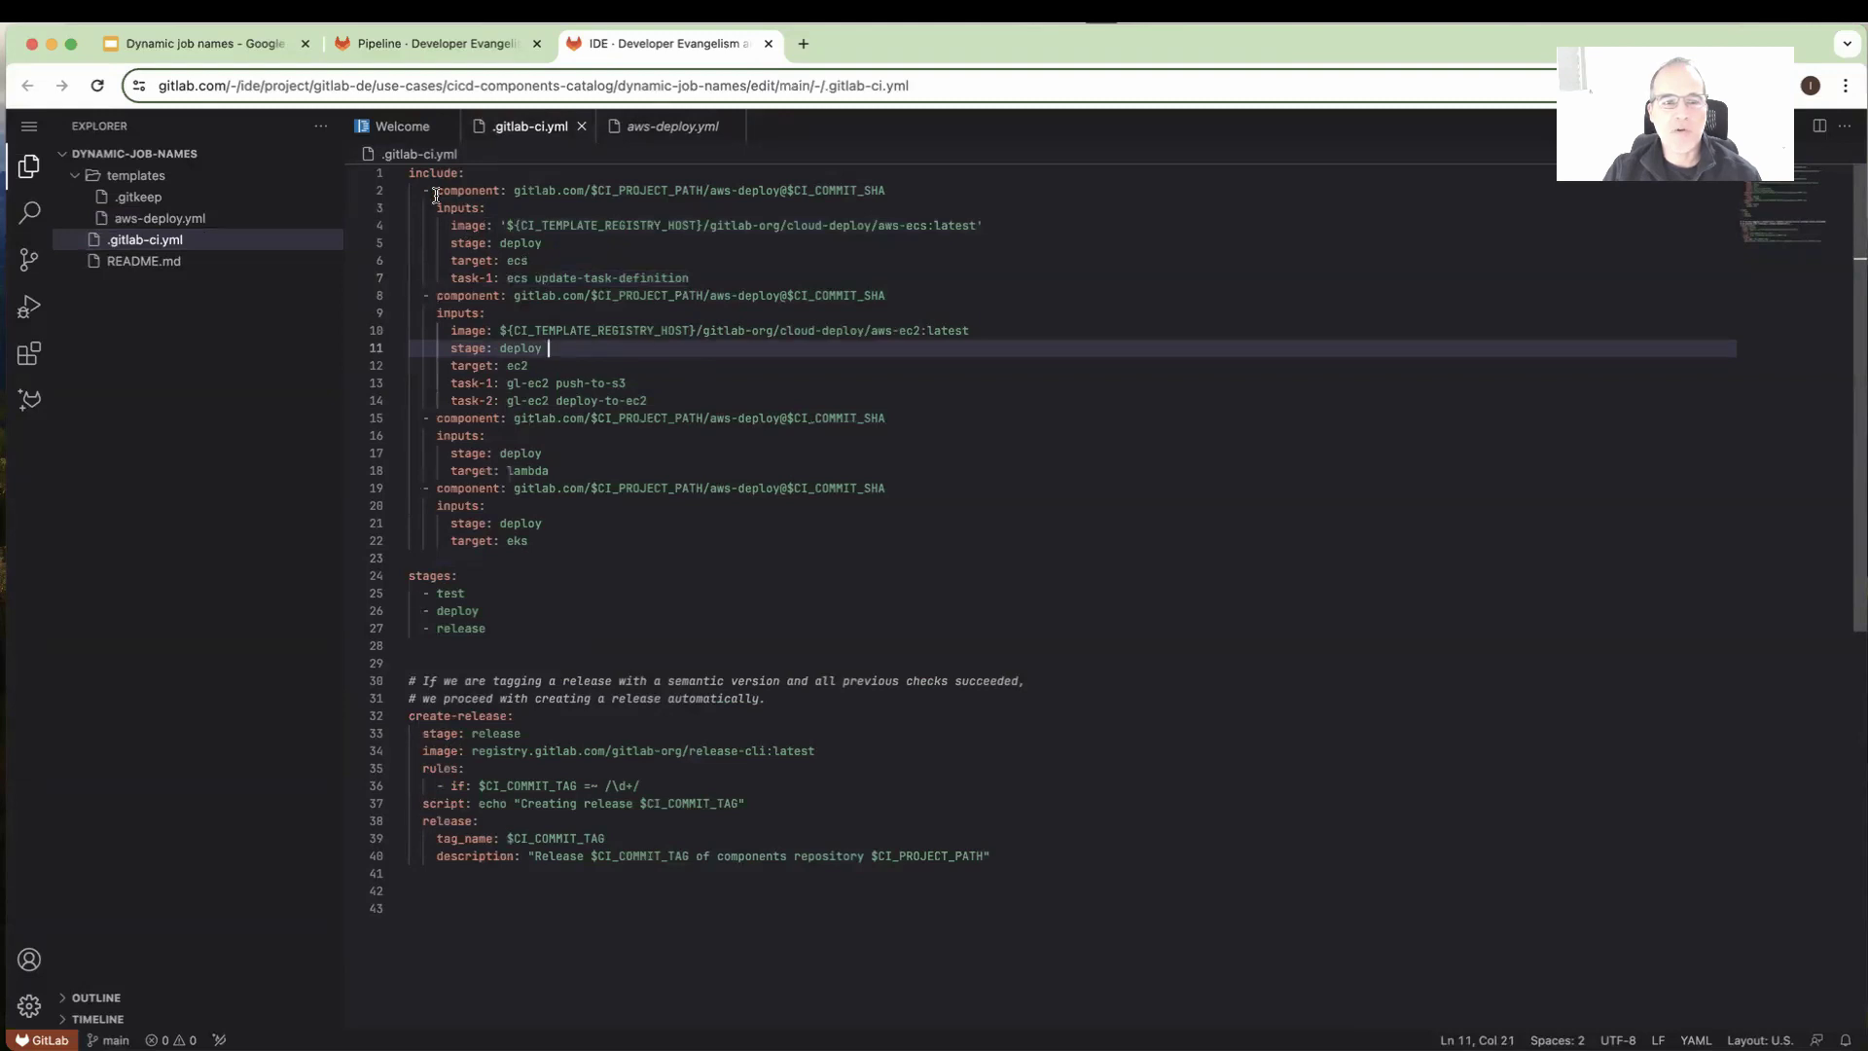
drag(433, 189, 766, 190)
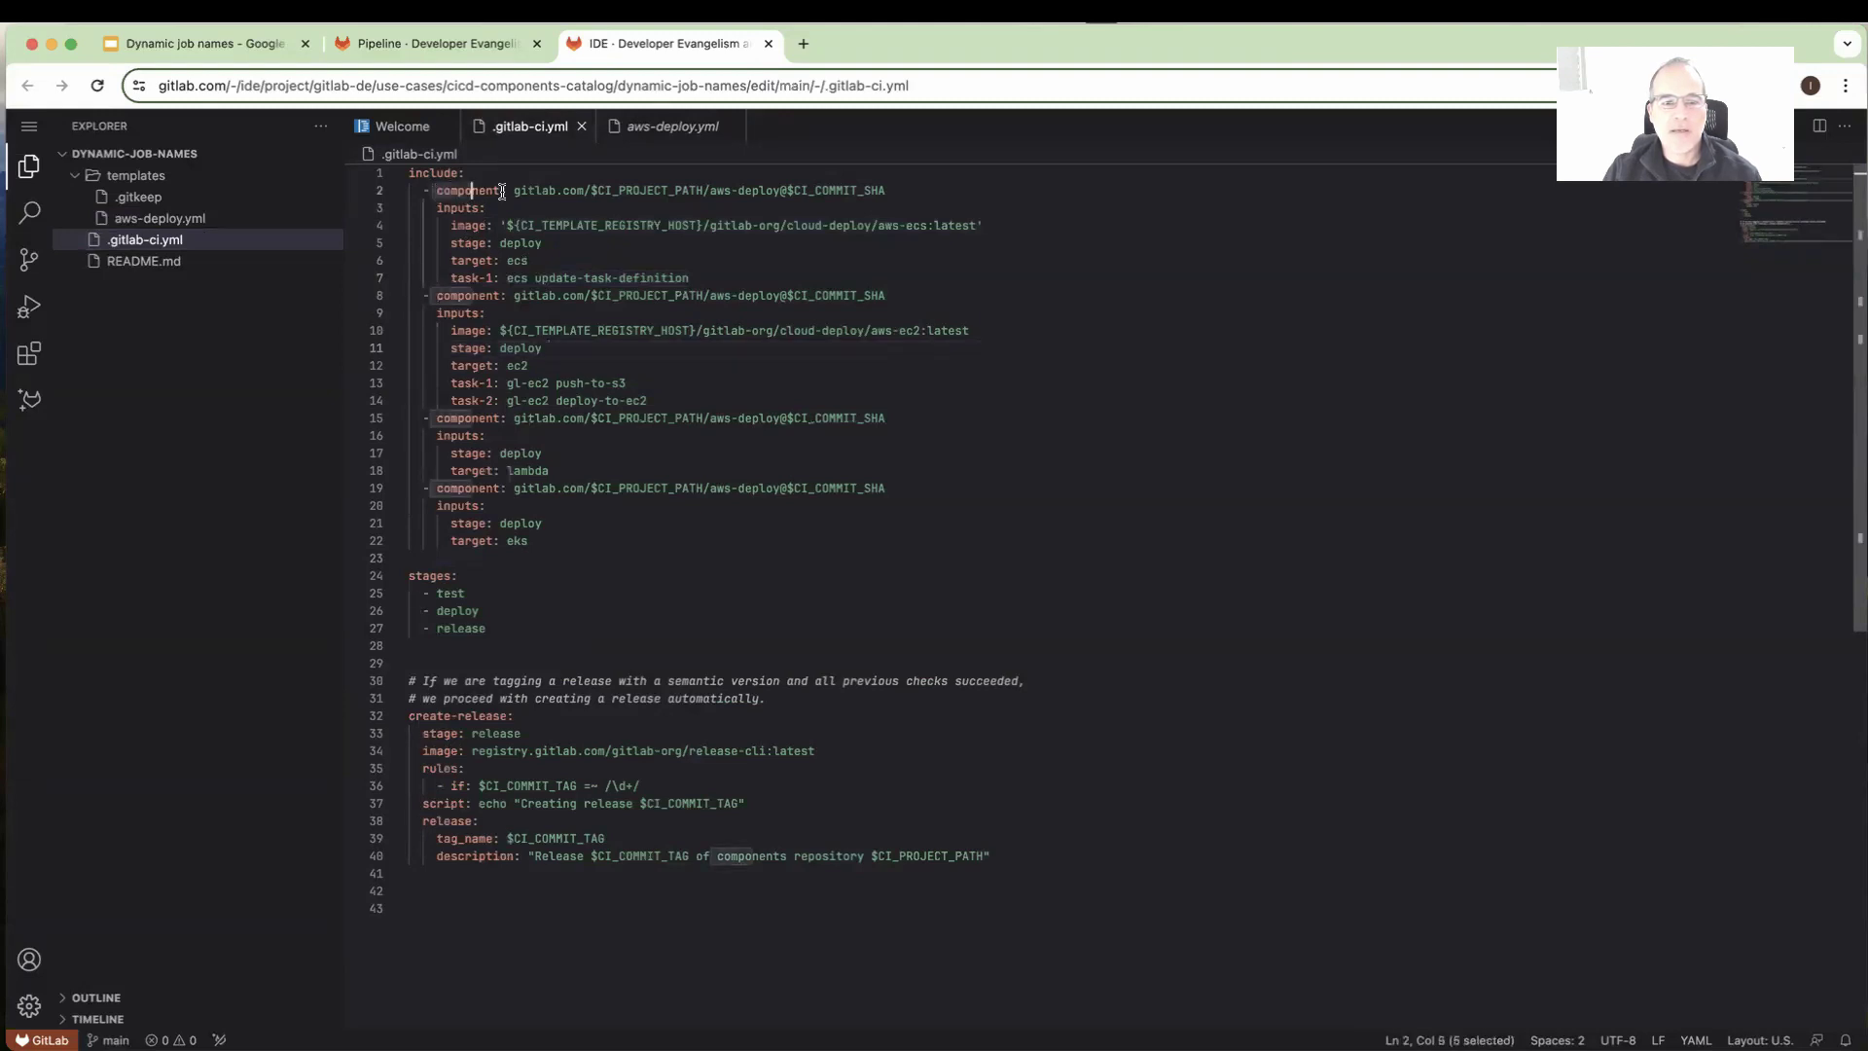
click(751, 189)
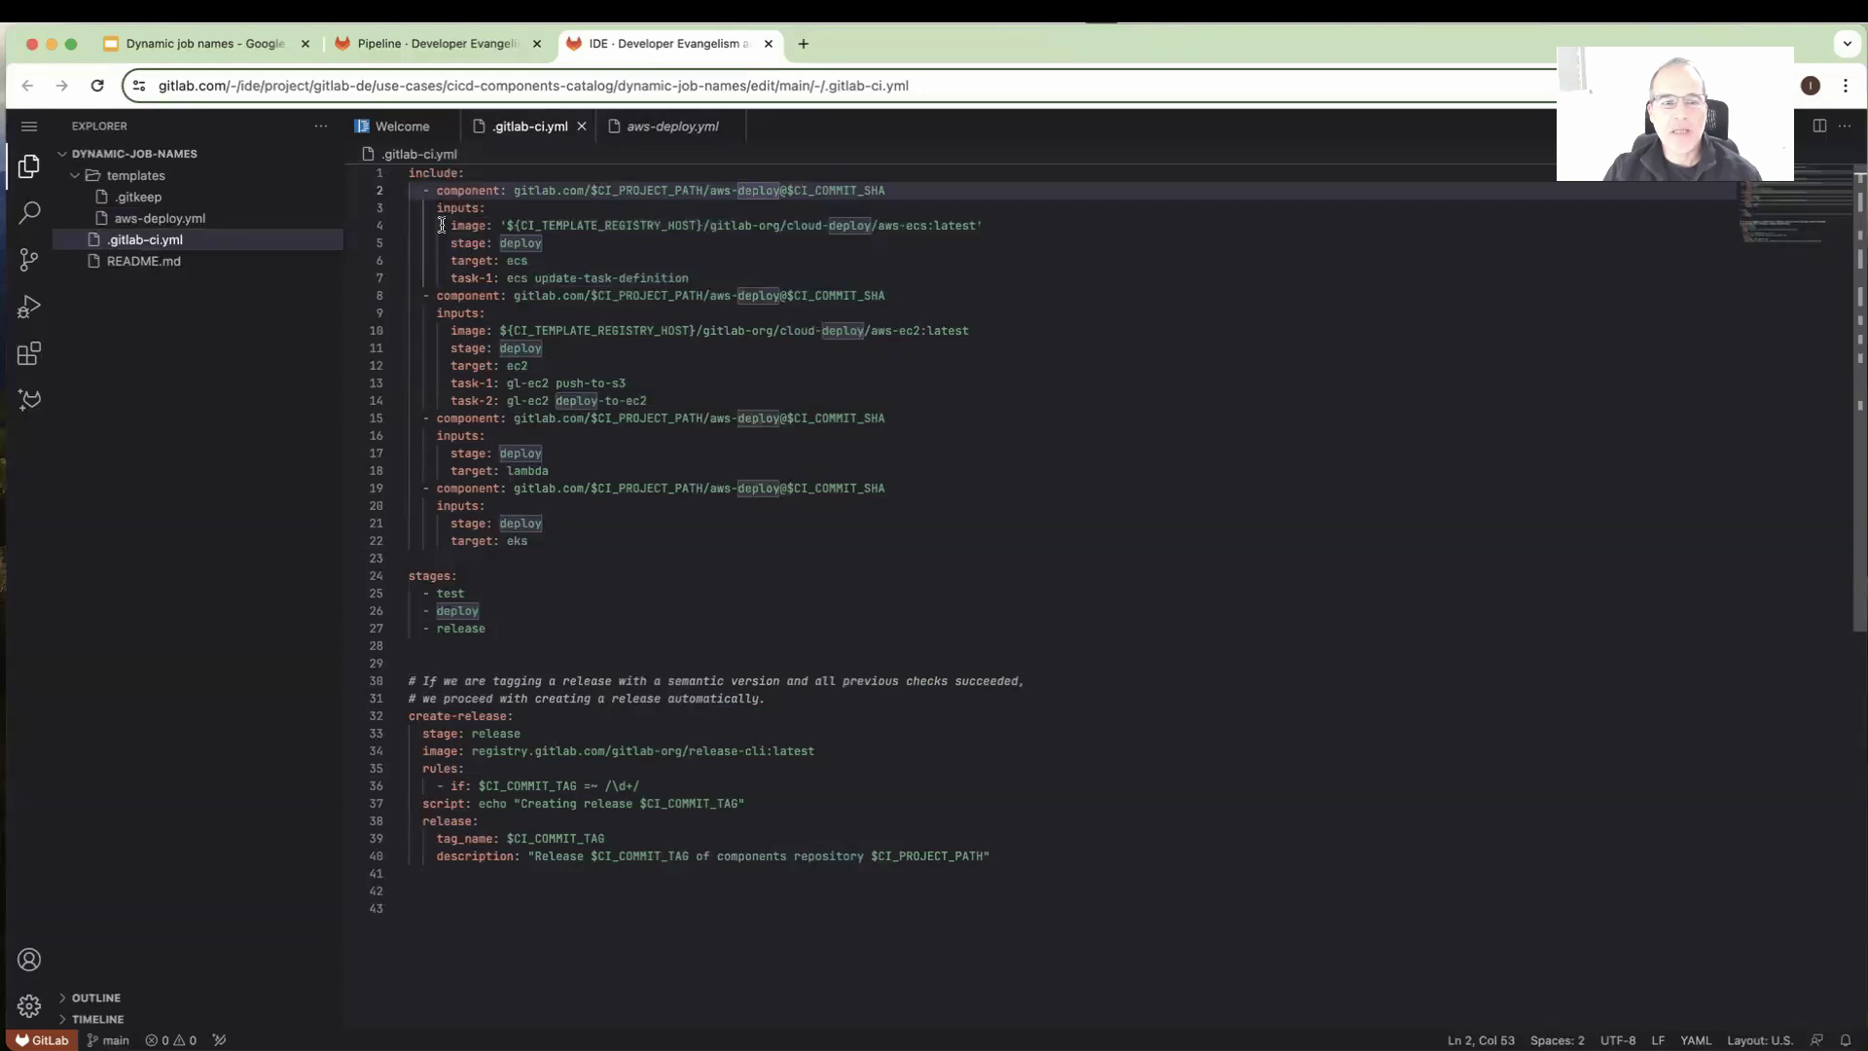
drag(439, 225, 711, 277)
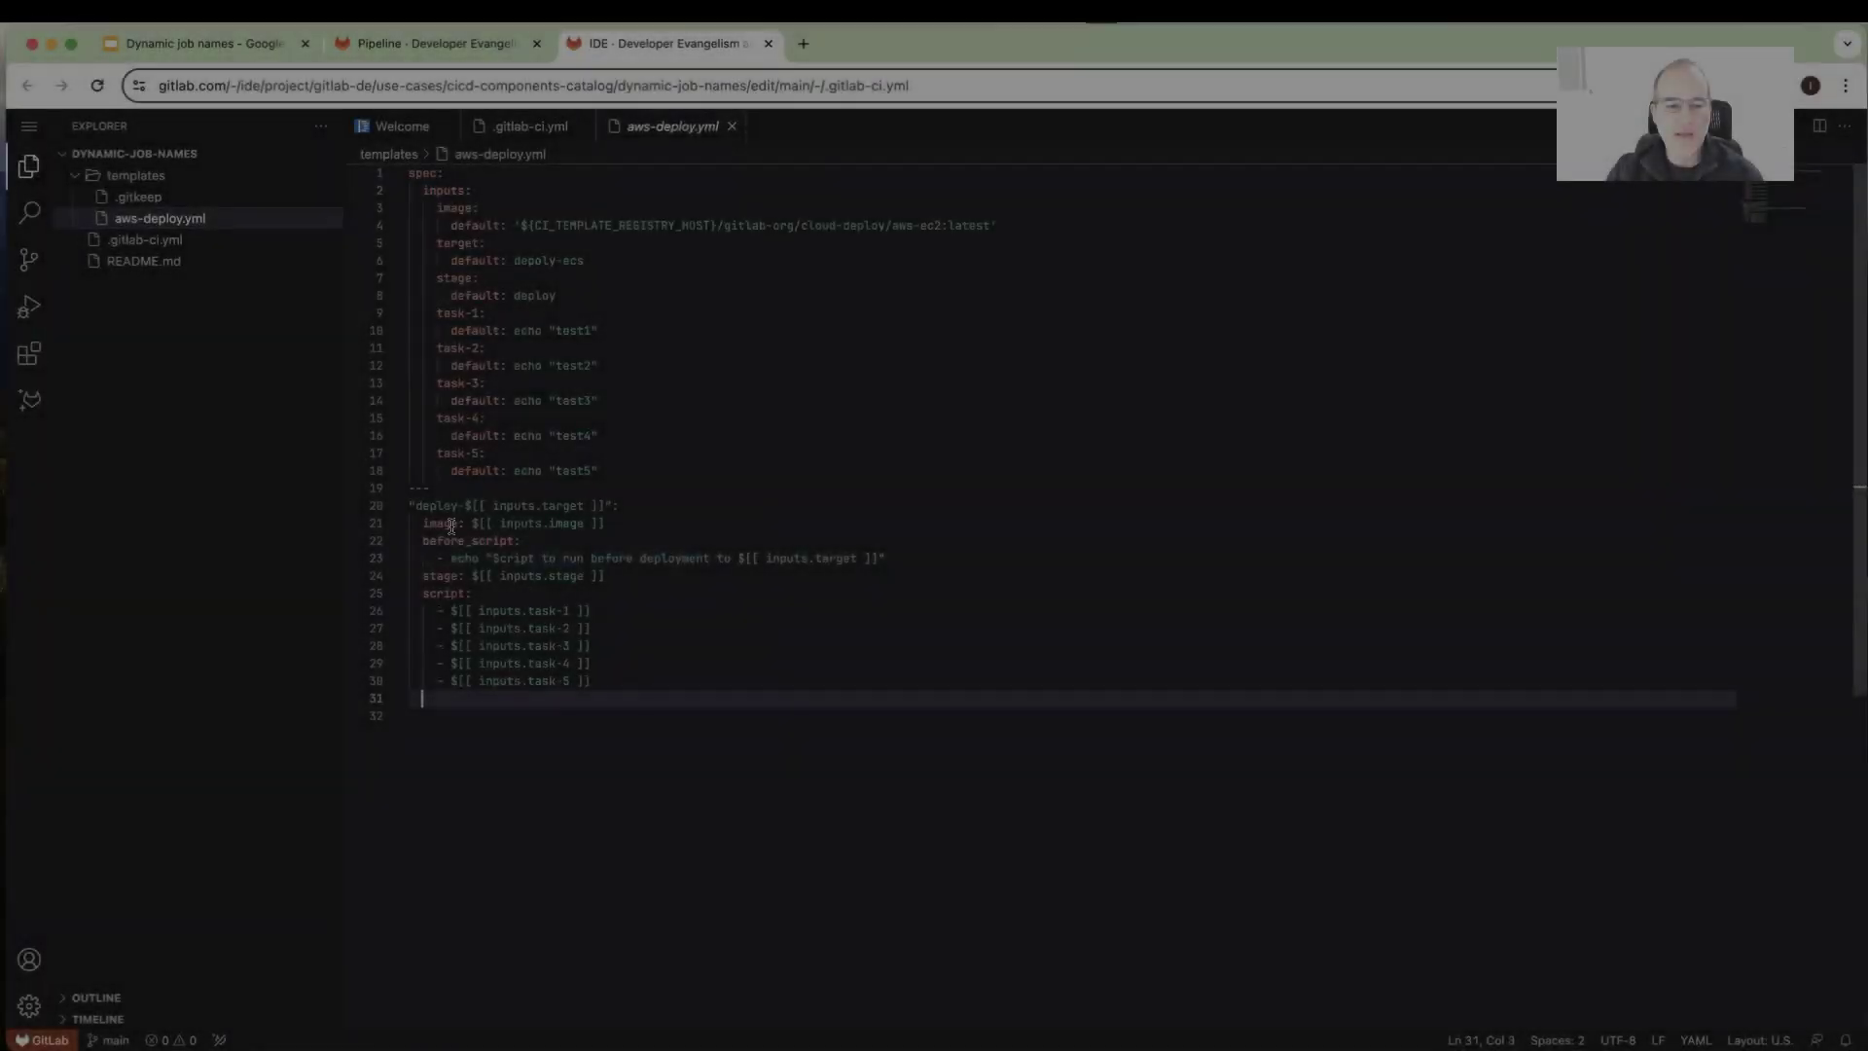
Highlight the templated job's dynamic name, target input default, image line and before_script block.
drag(407, 506, 592, 681)
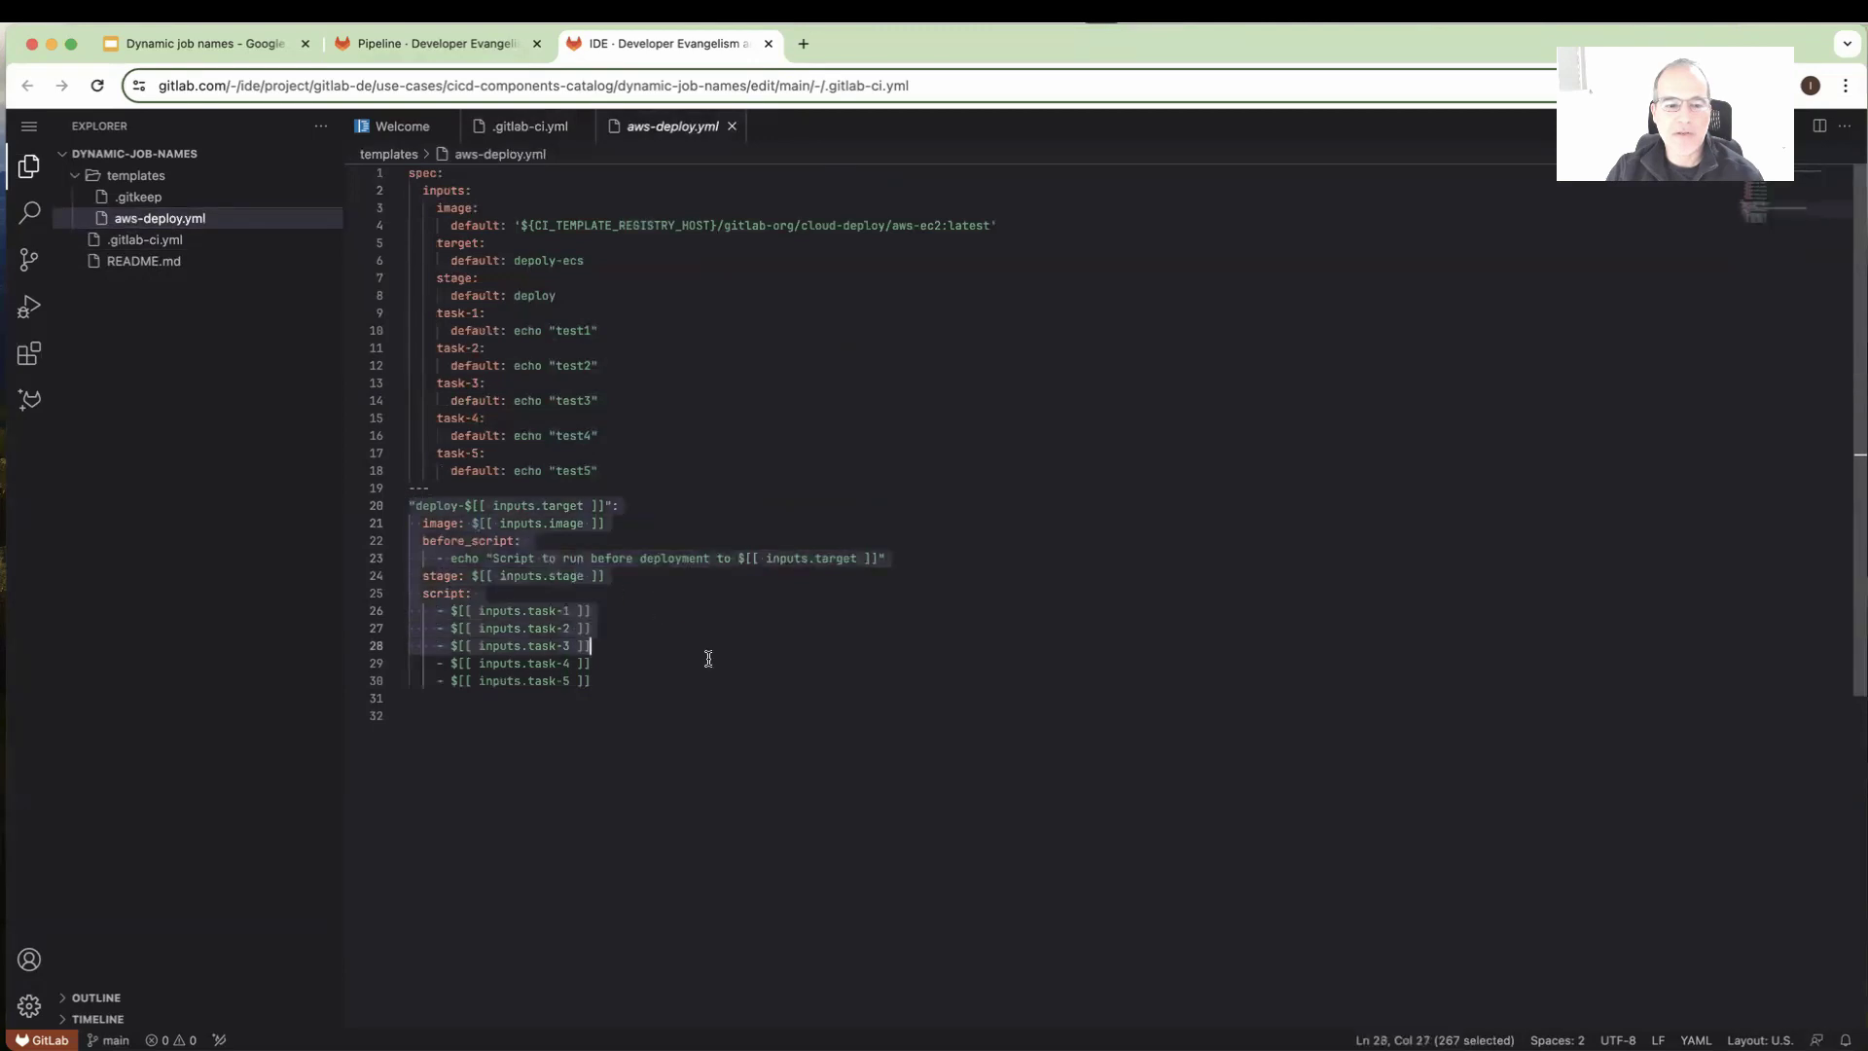
drag(441, 507, 598, 506)
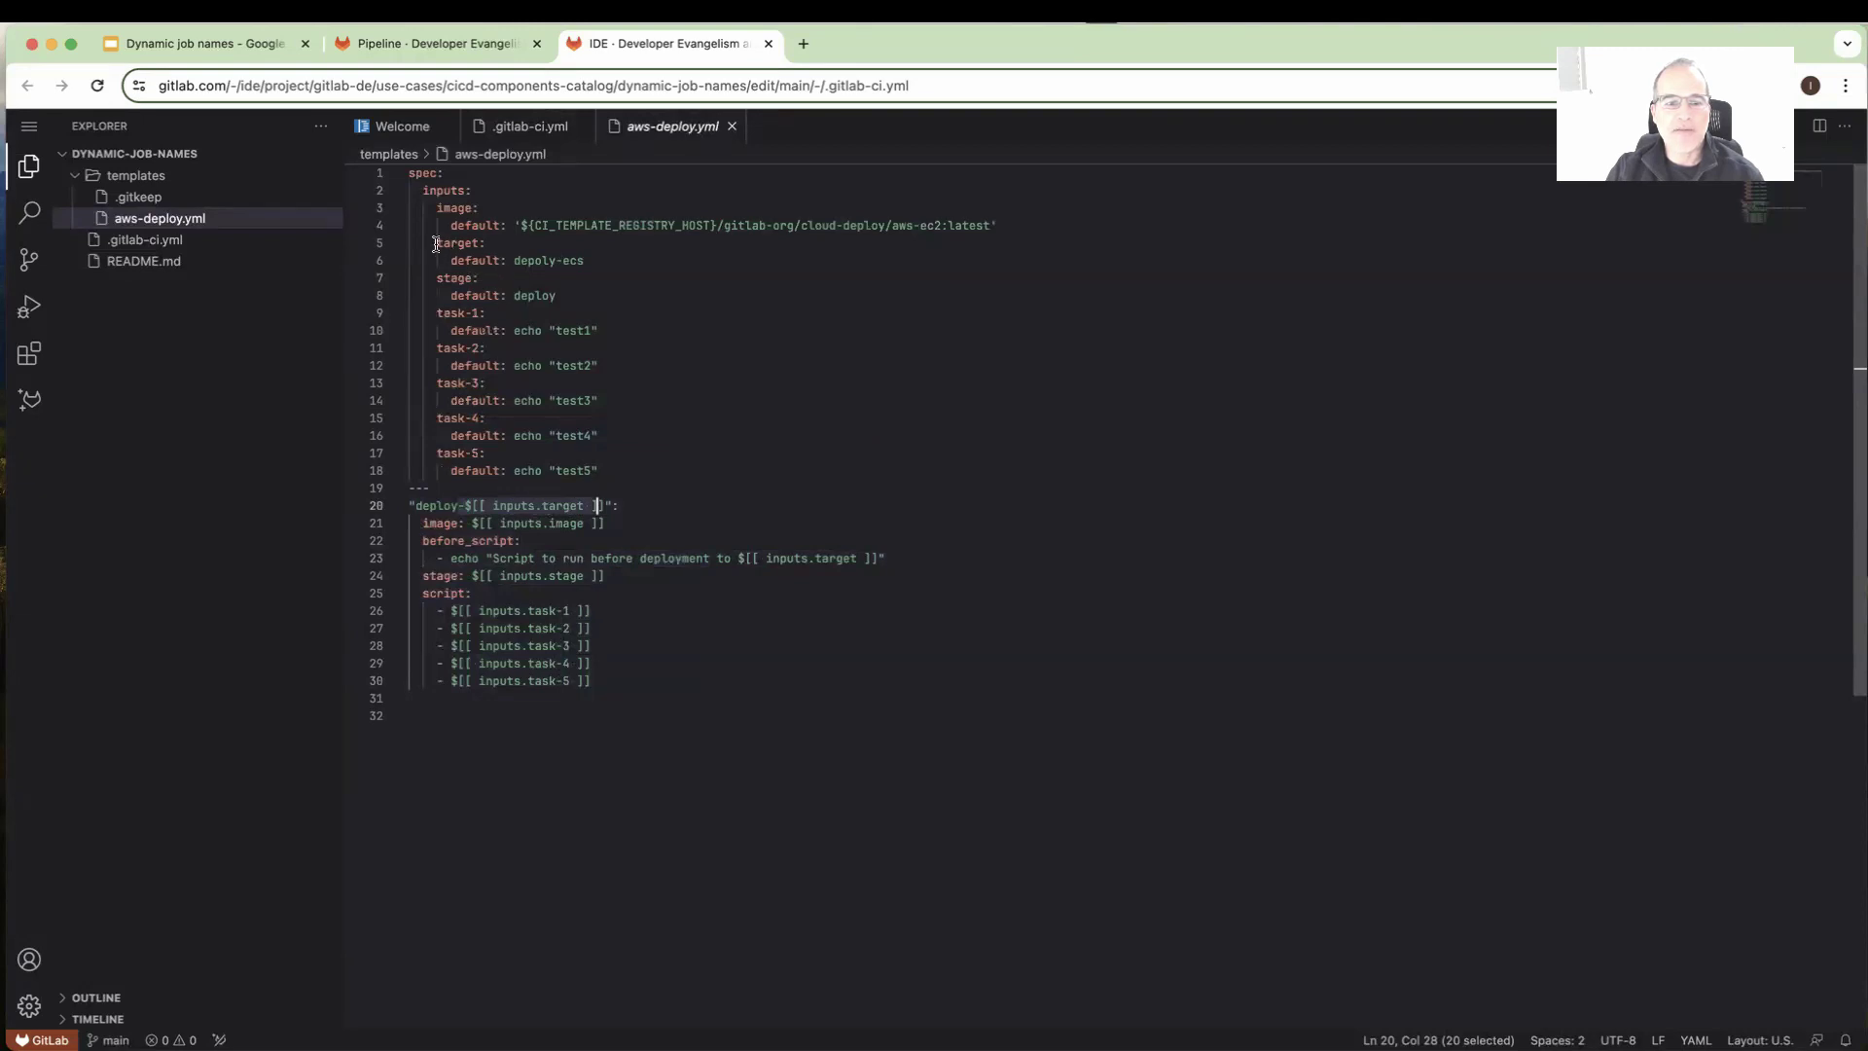
drag(436, 243, 584, 260)
drag(421, 523, 623, 522)
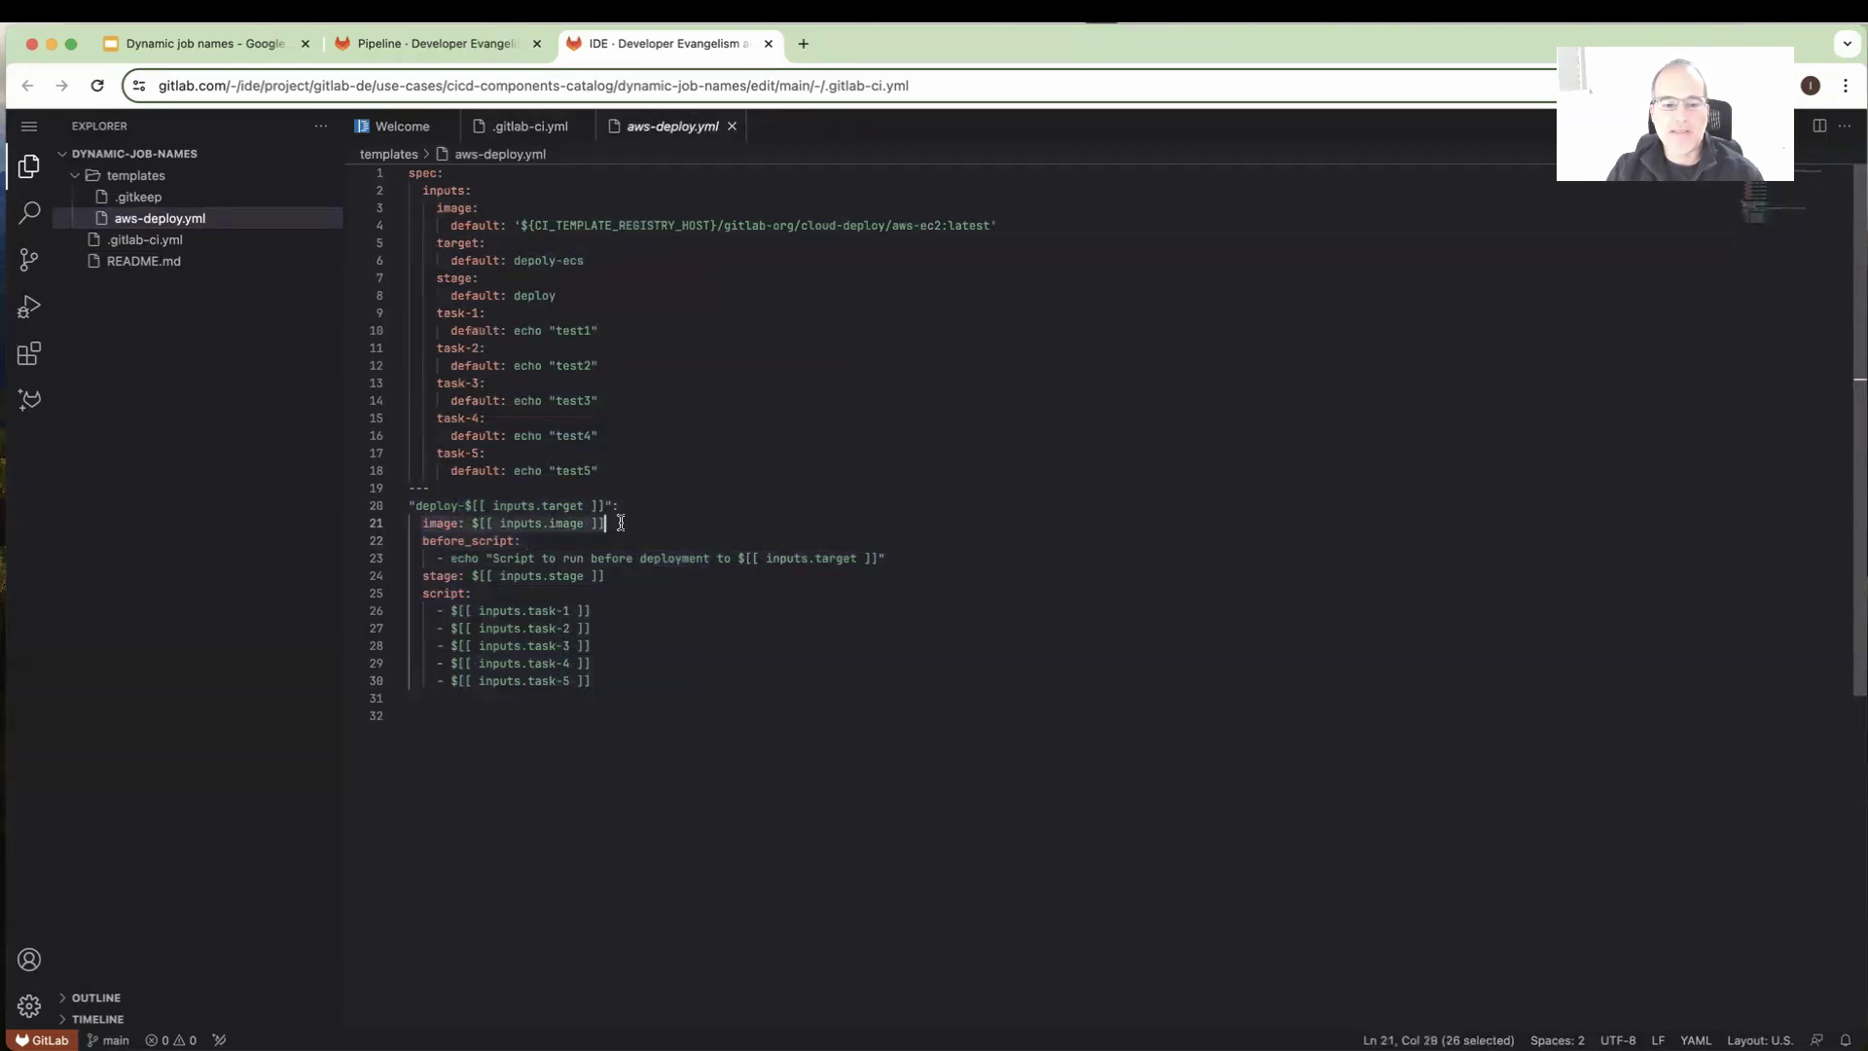
drag(423, 541, 606, 559)
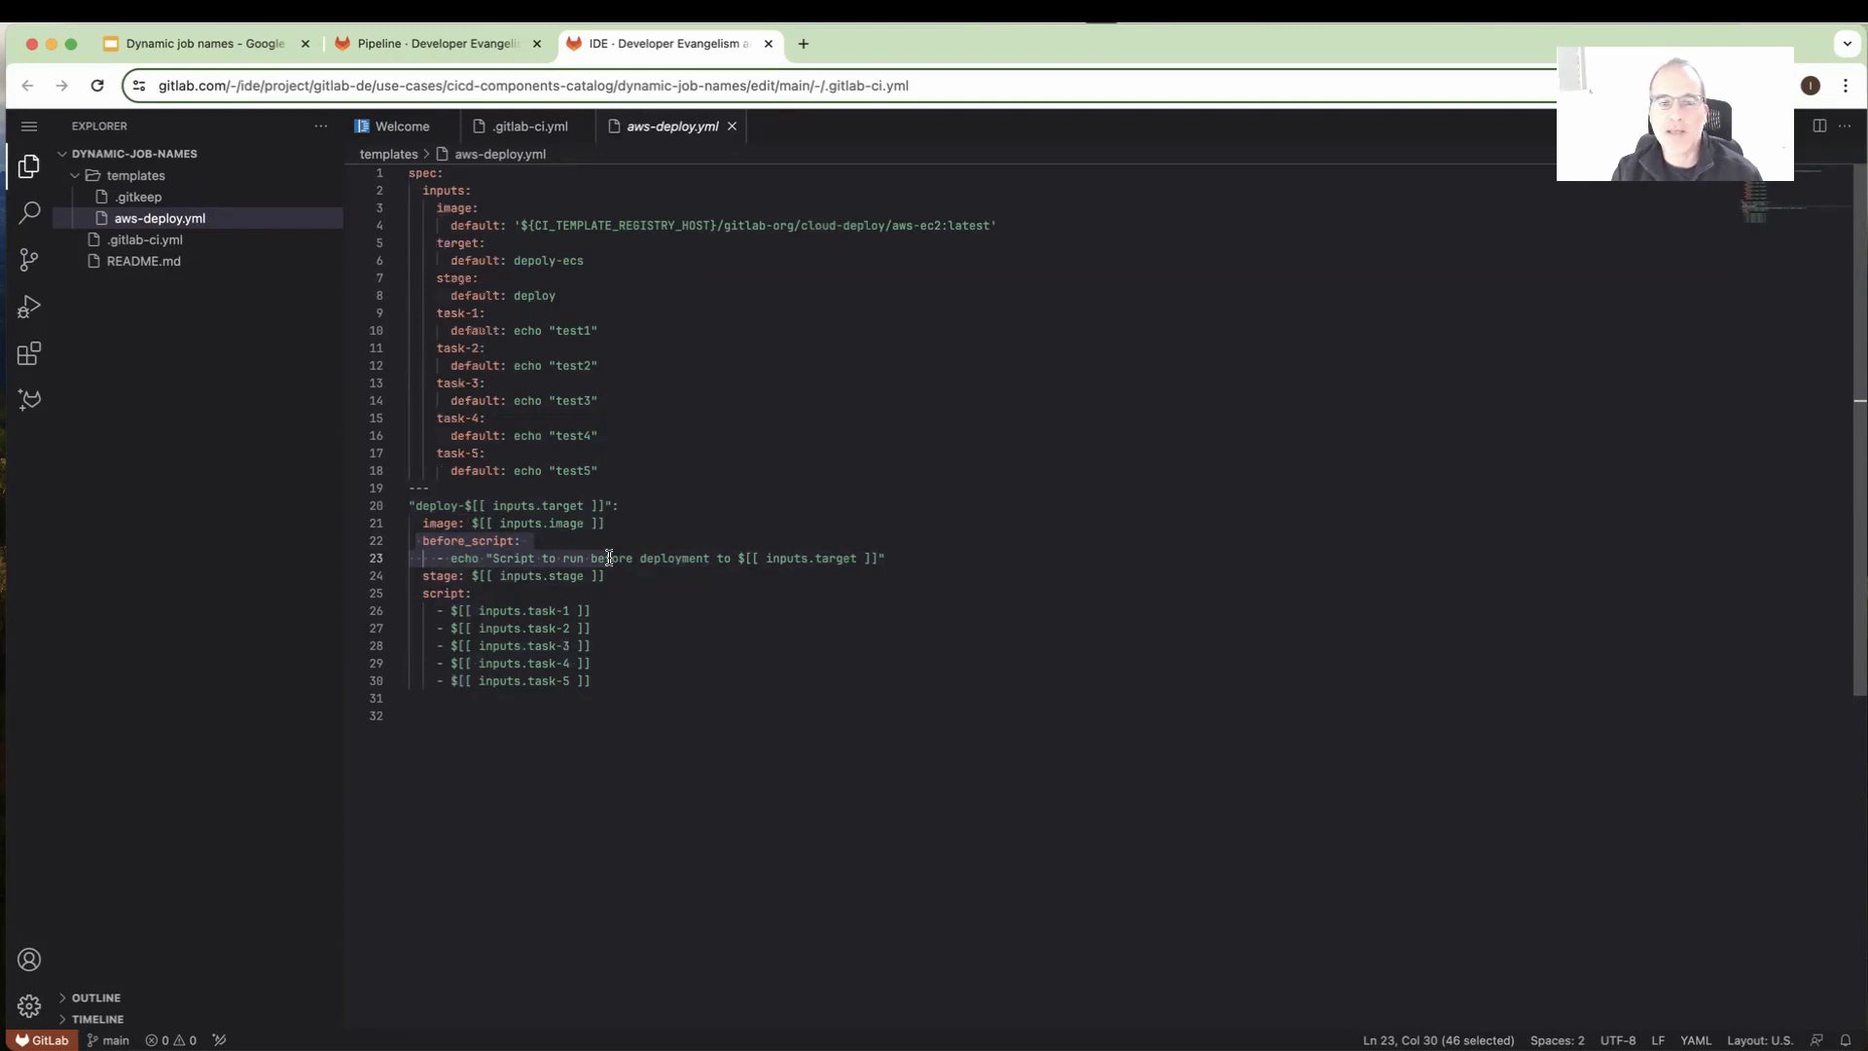
Highlight the job's stage line and script task list, then bring up .gitlab-ci.yml.
drag(422, 575, 547, 576)
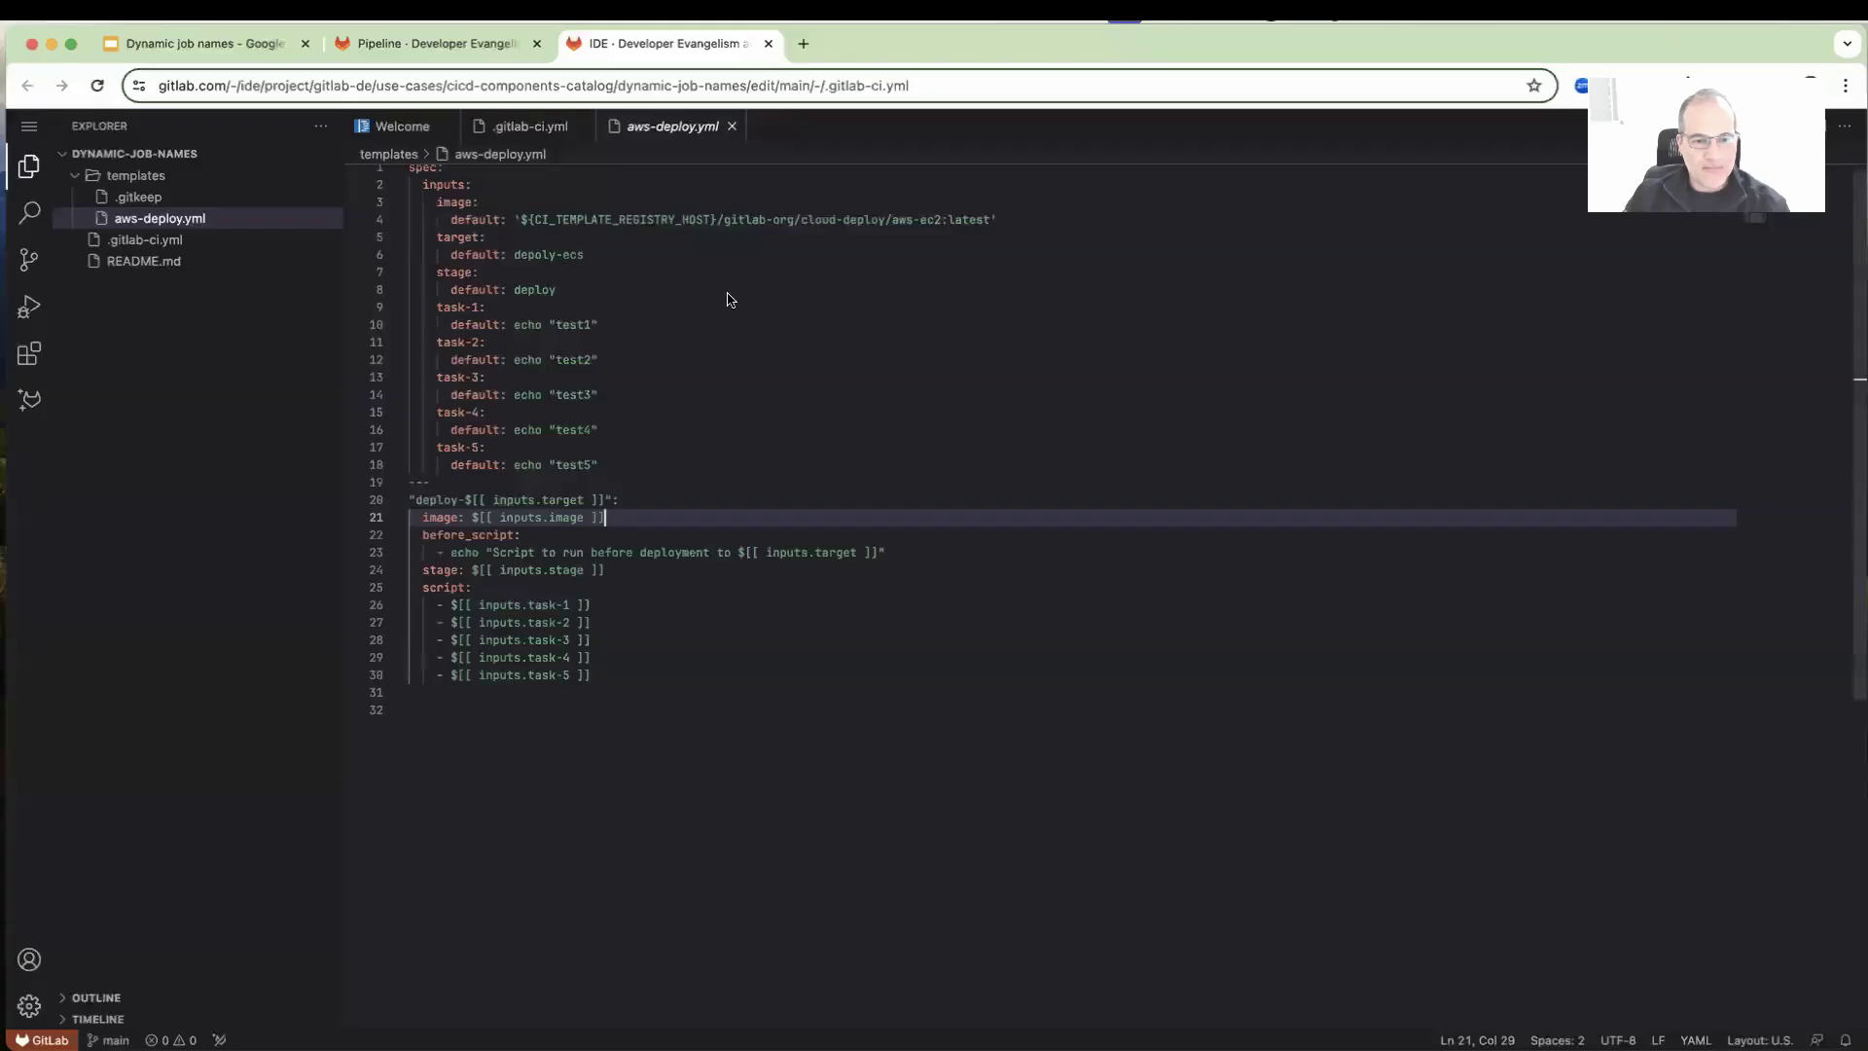
click(582, 711)
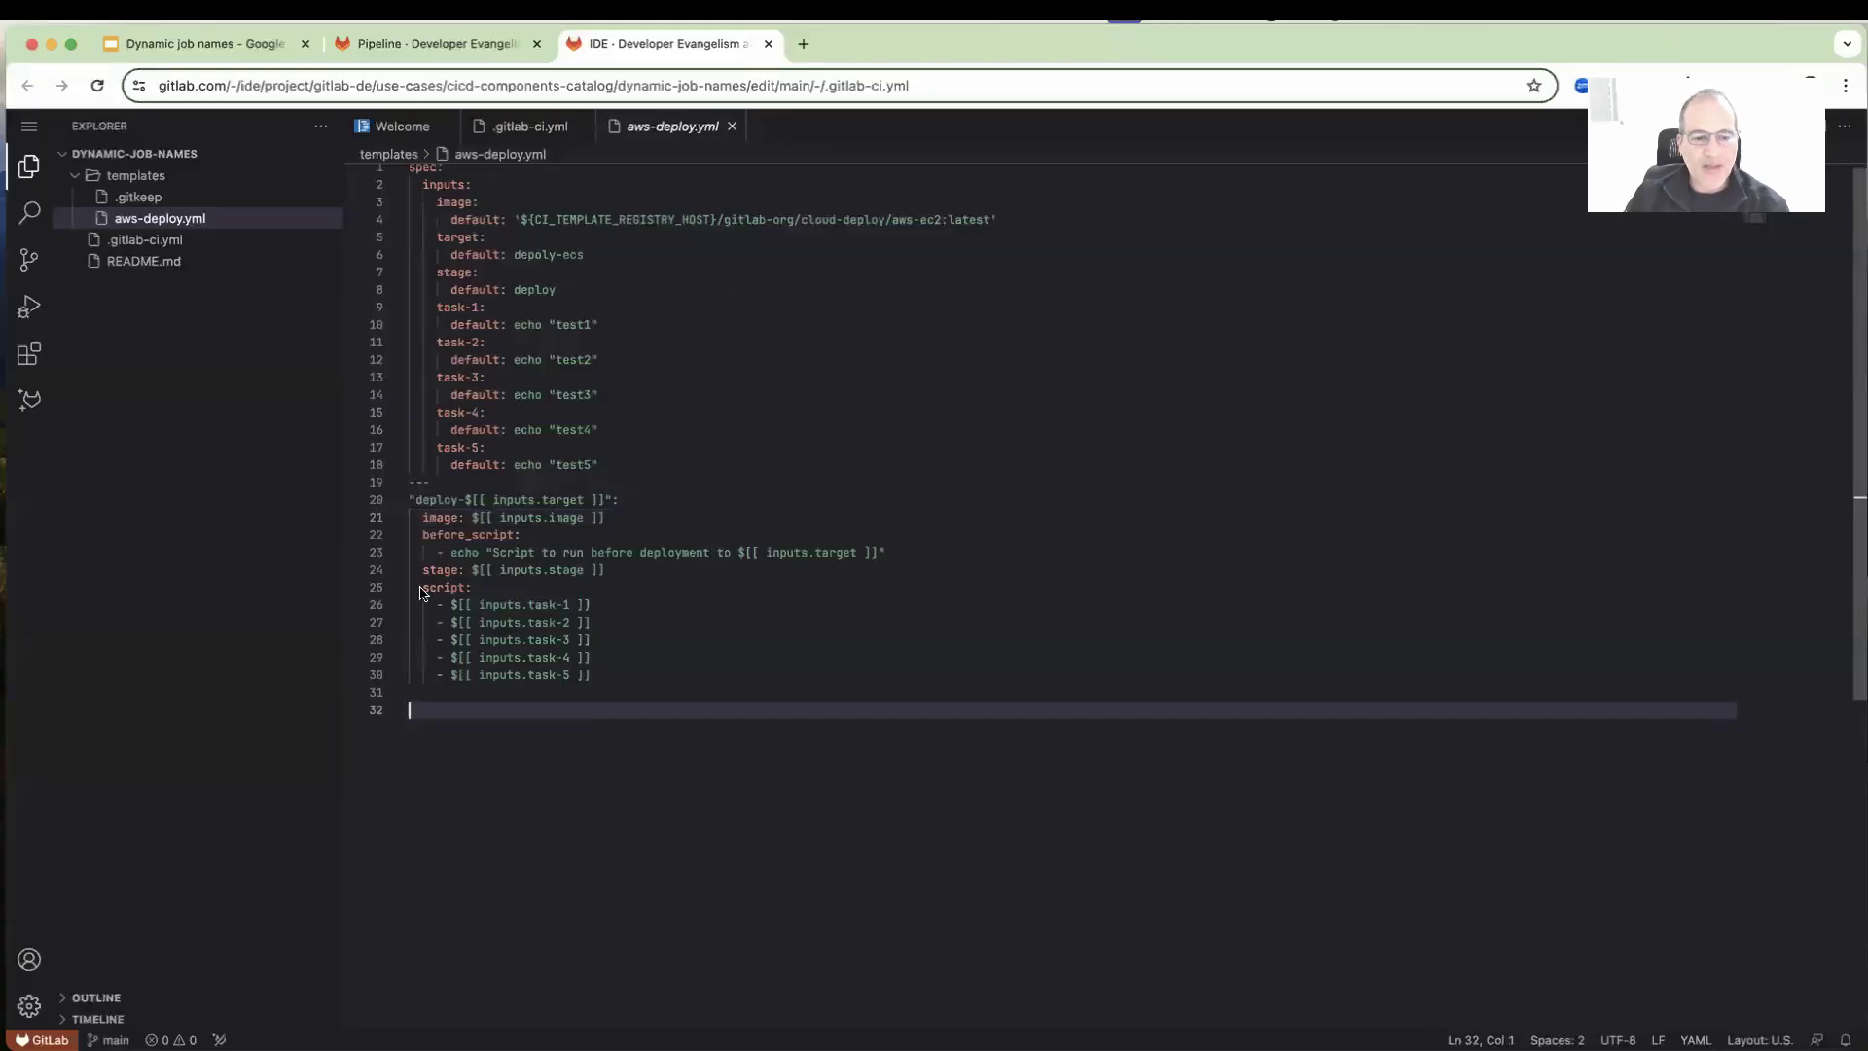
drag(422, 587, 599, 680)
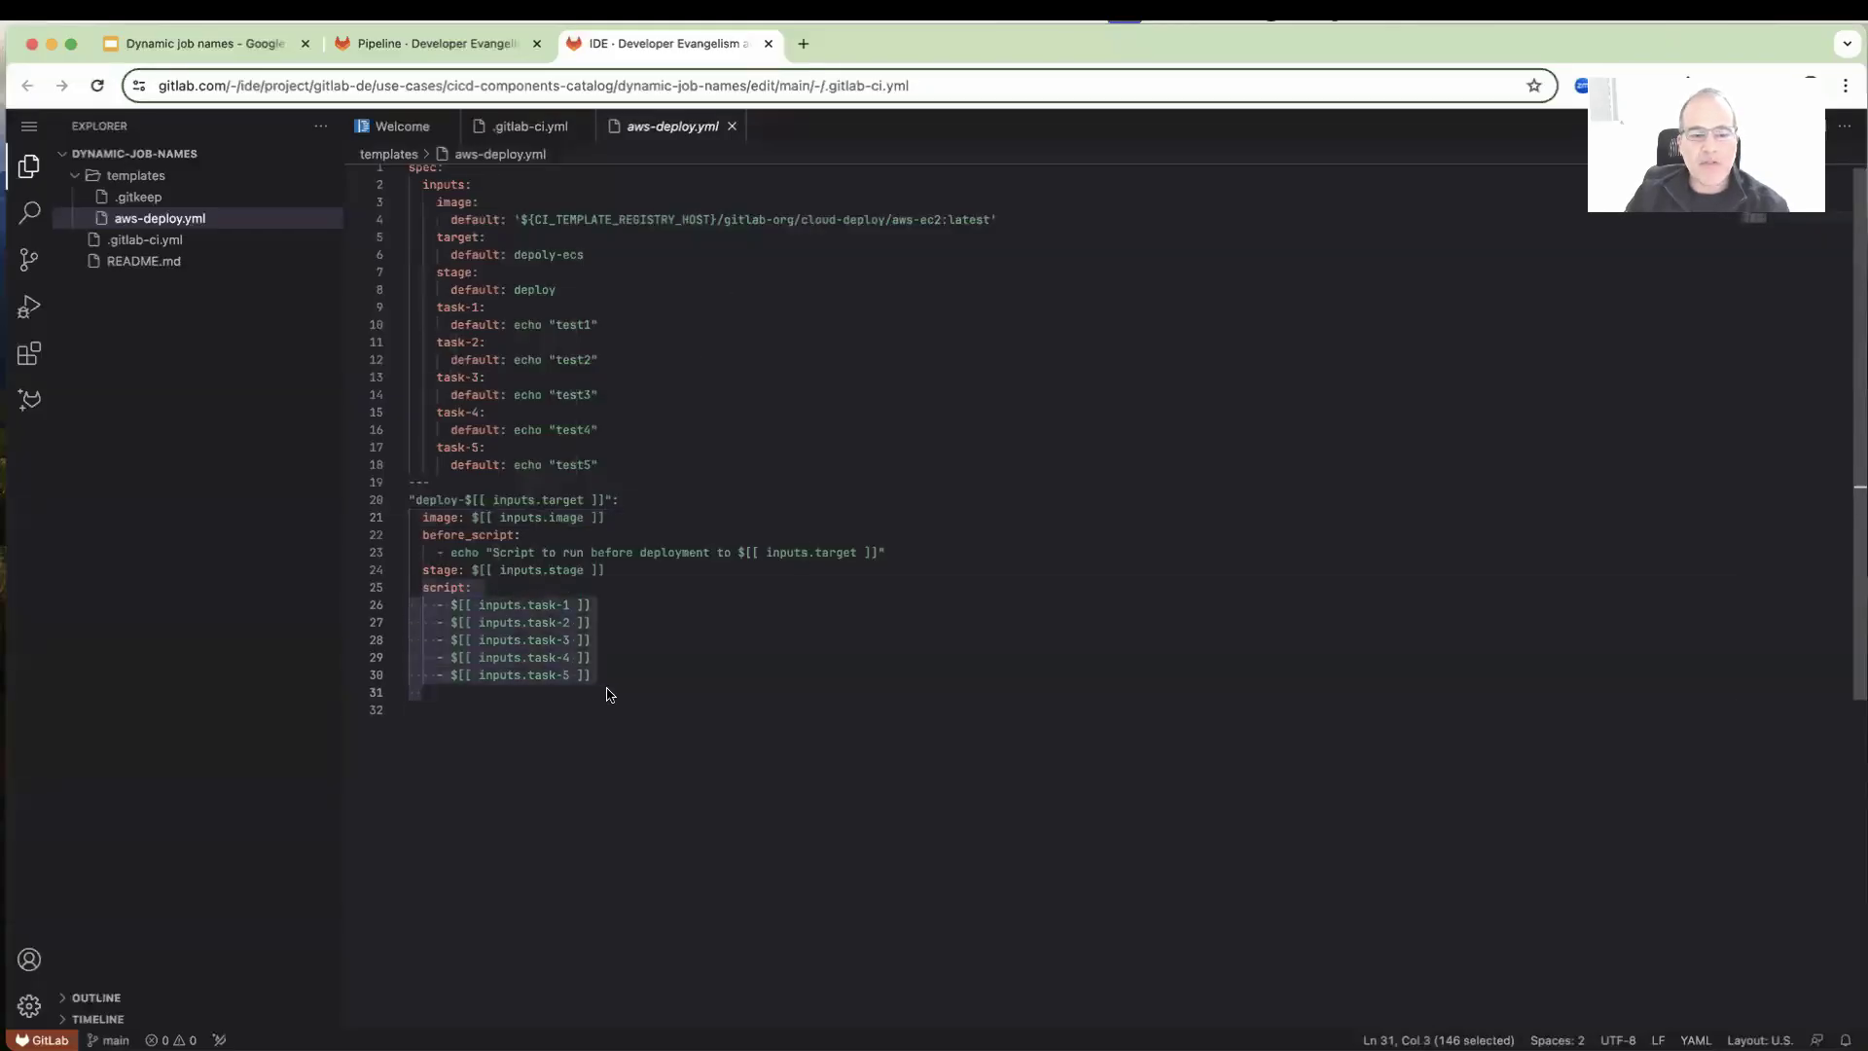
click(659, 710)
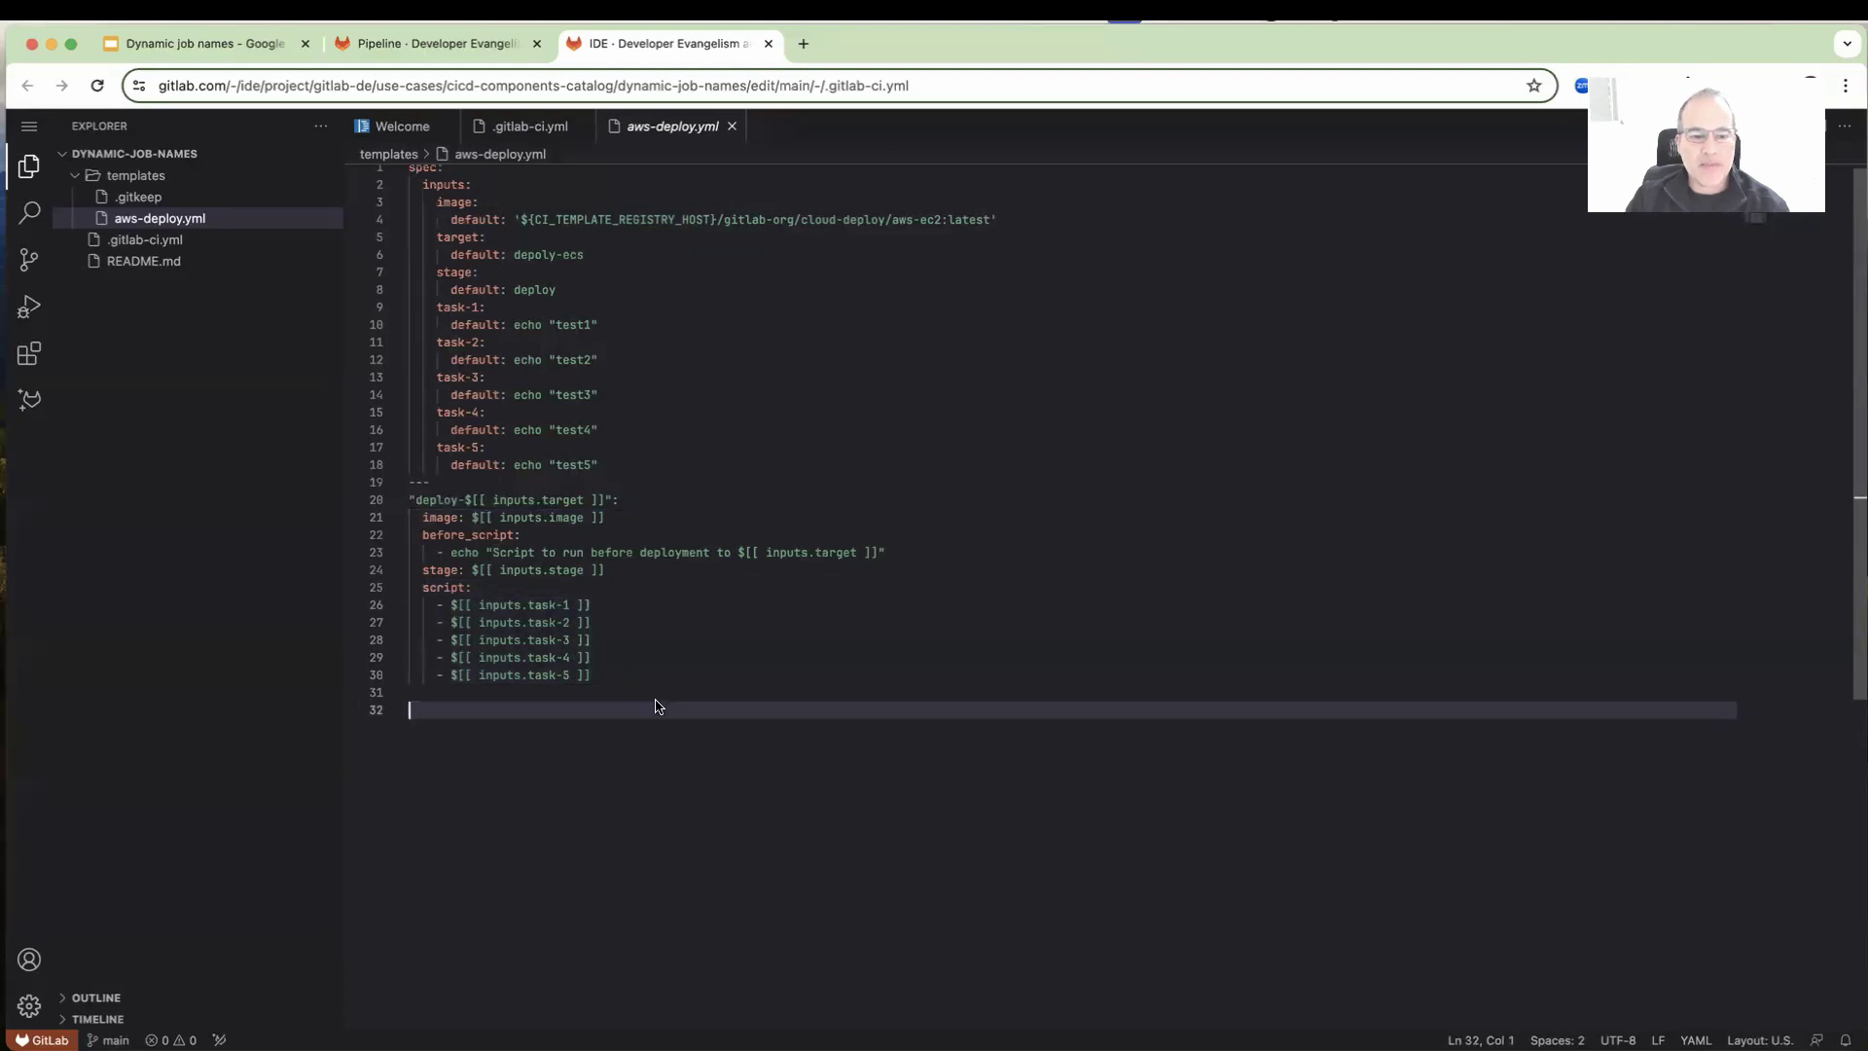
scroll(556, 570, down, 1)
scroll(467, 394, up, 1)
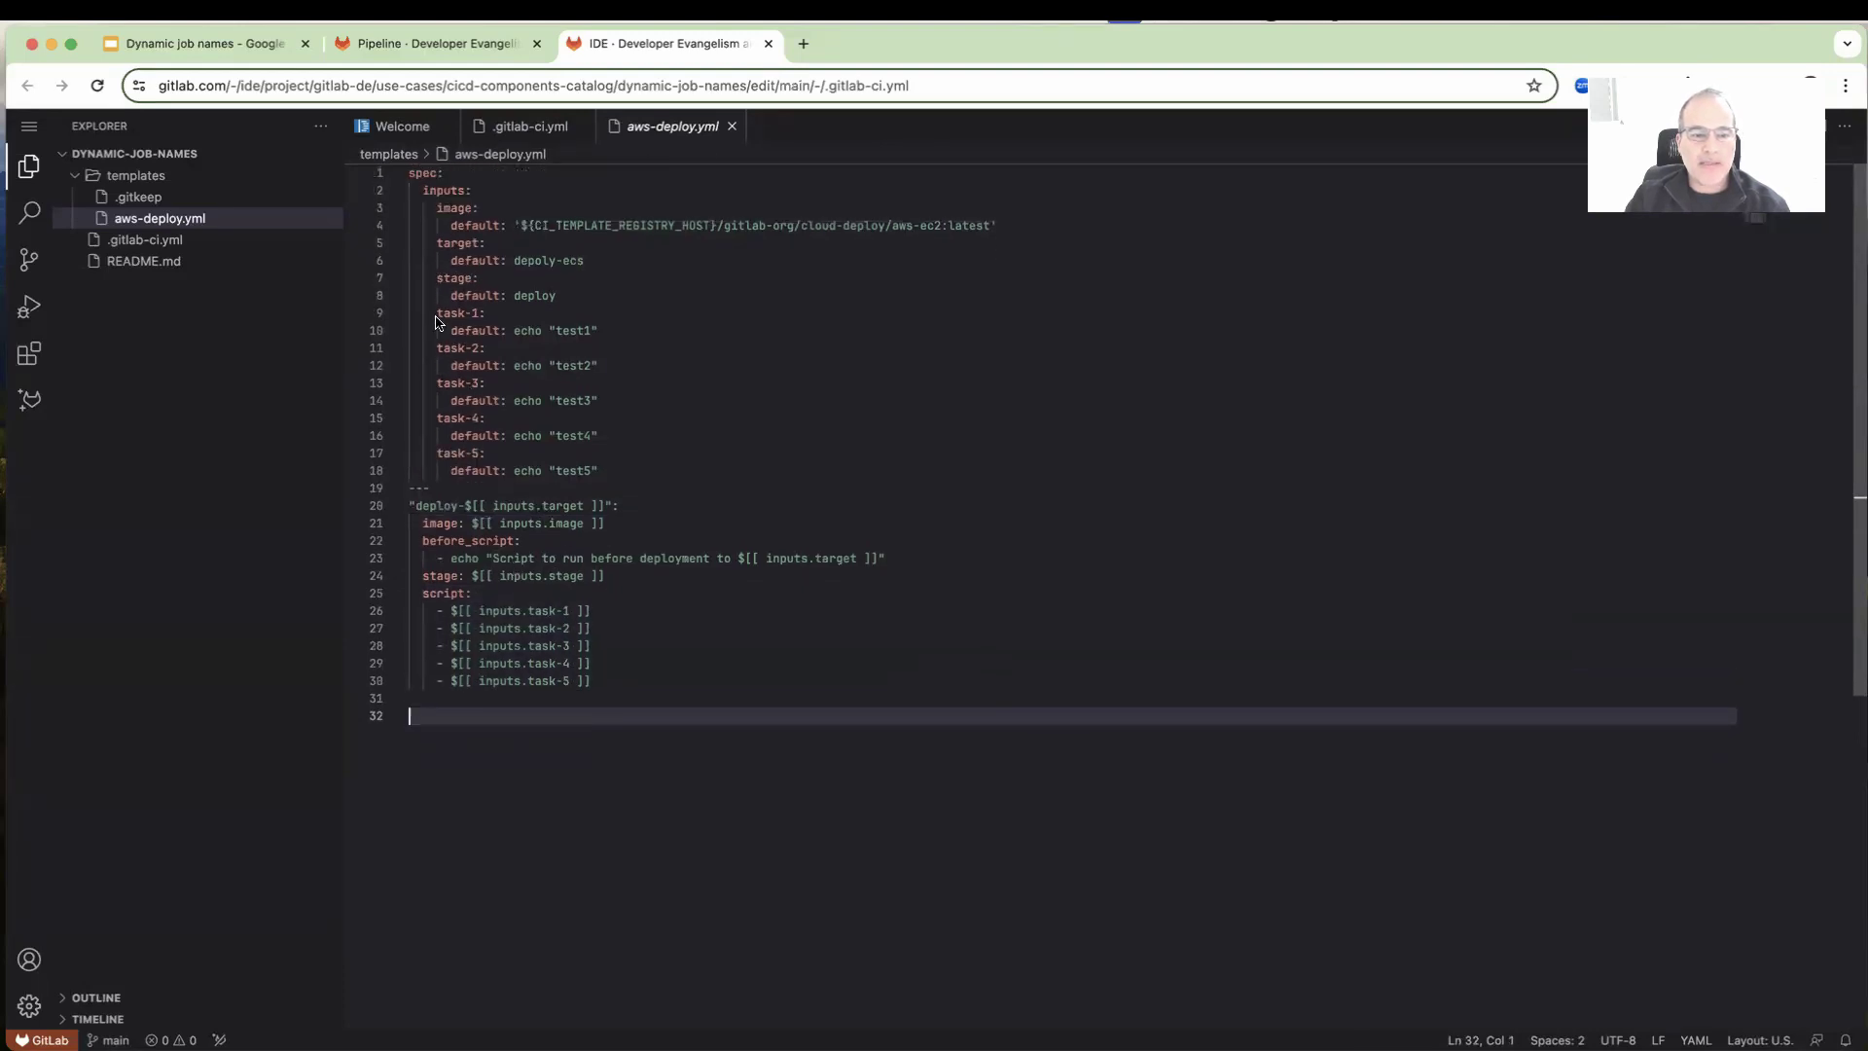
drag(437, 313, 604, 470)
scroll(604, 471, down, 1)
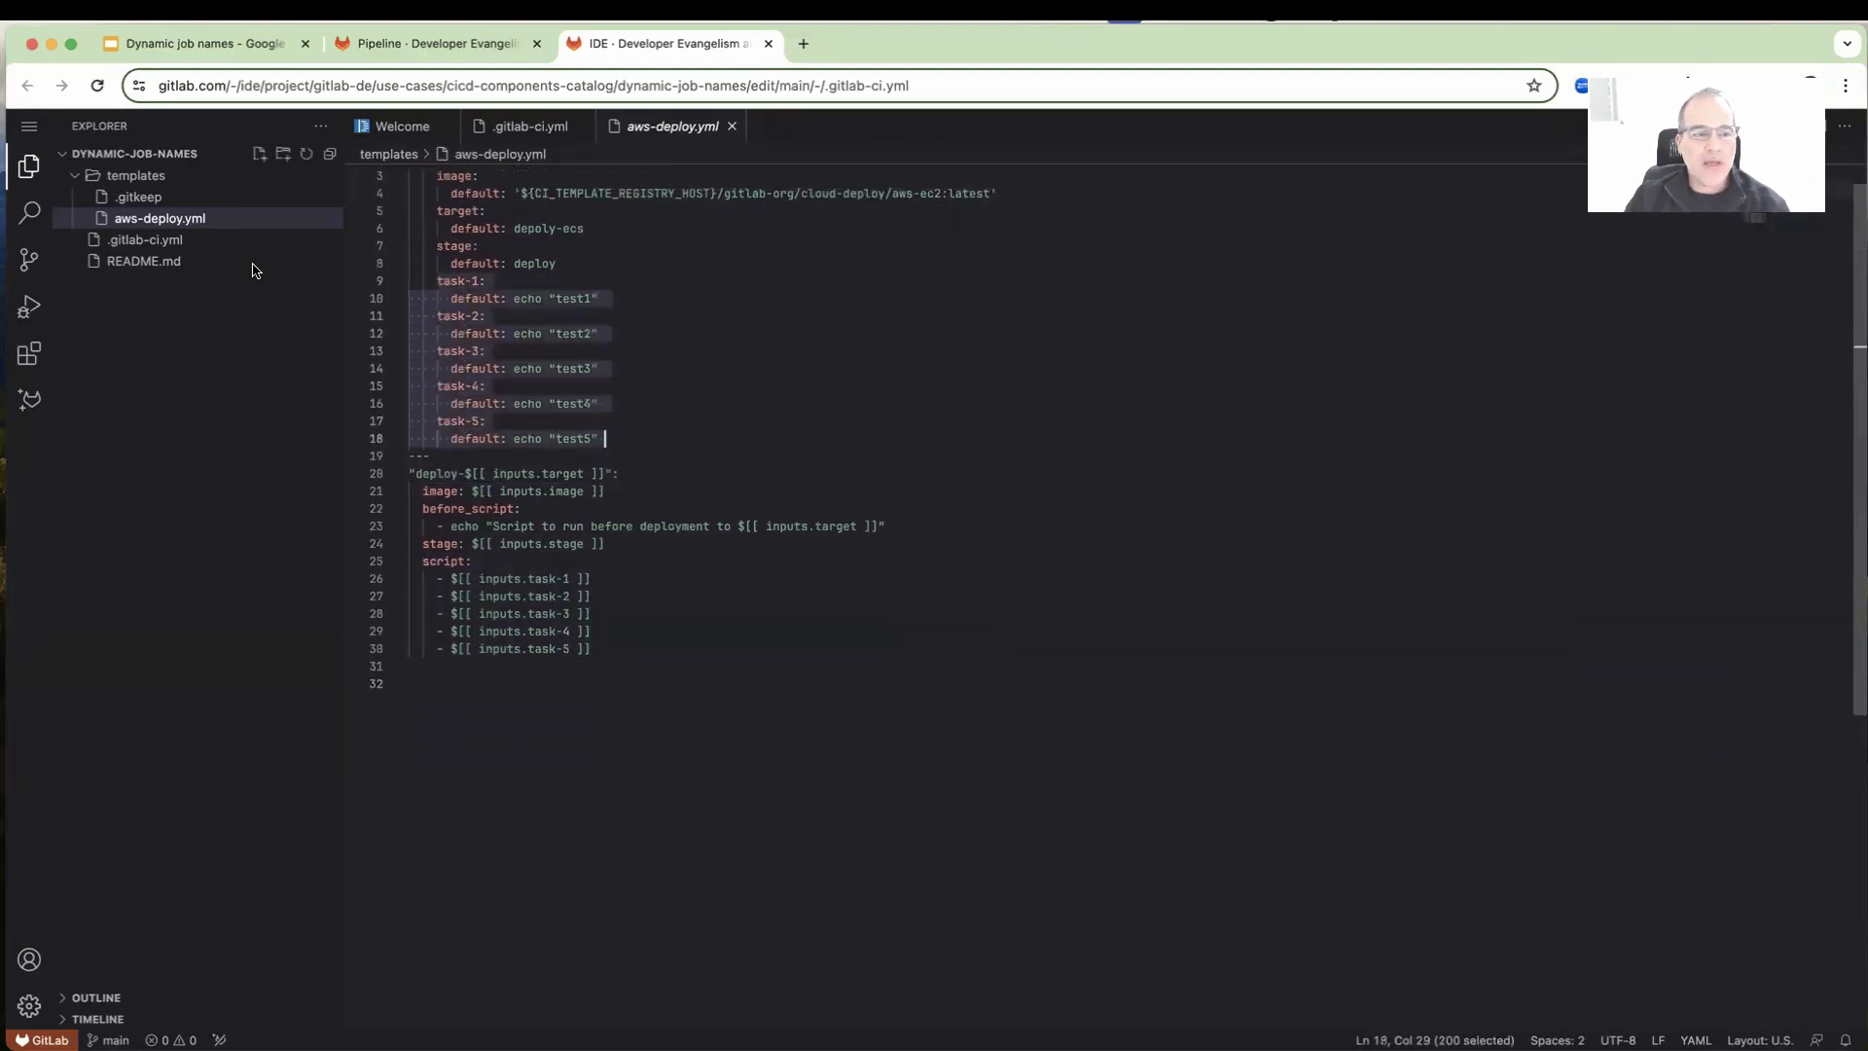
click(146, 241)
click(457, 290)
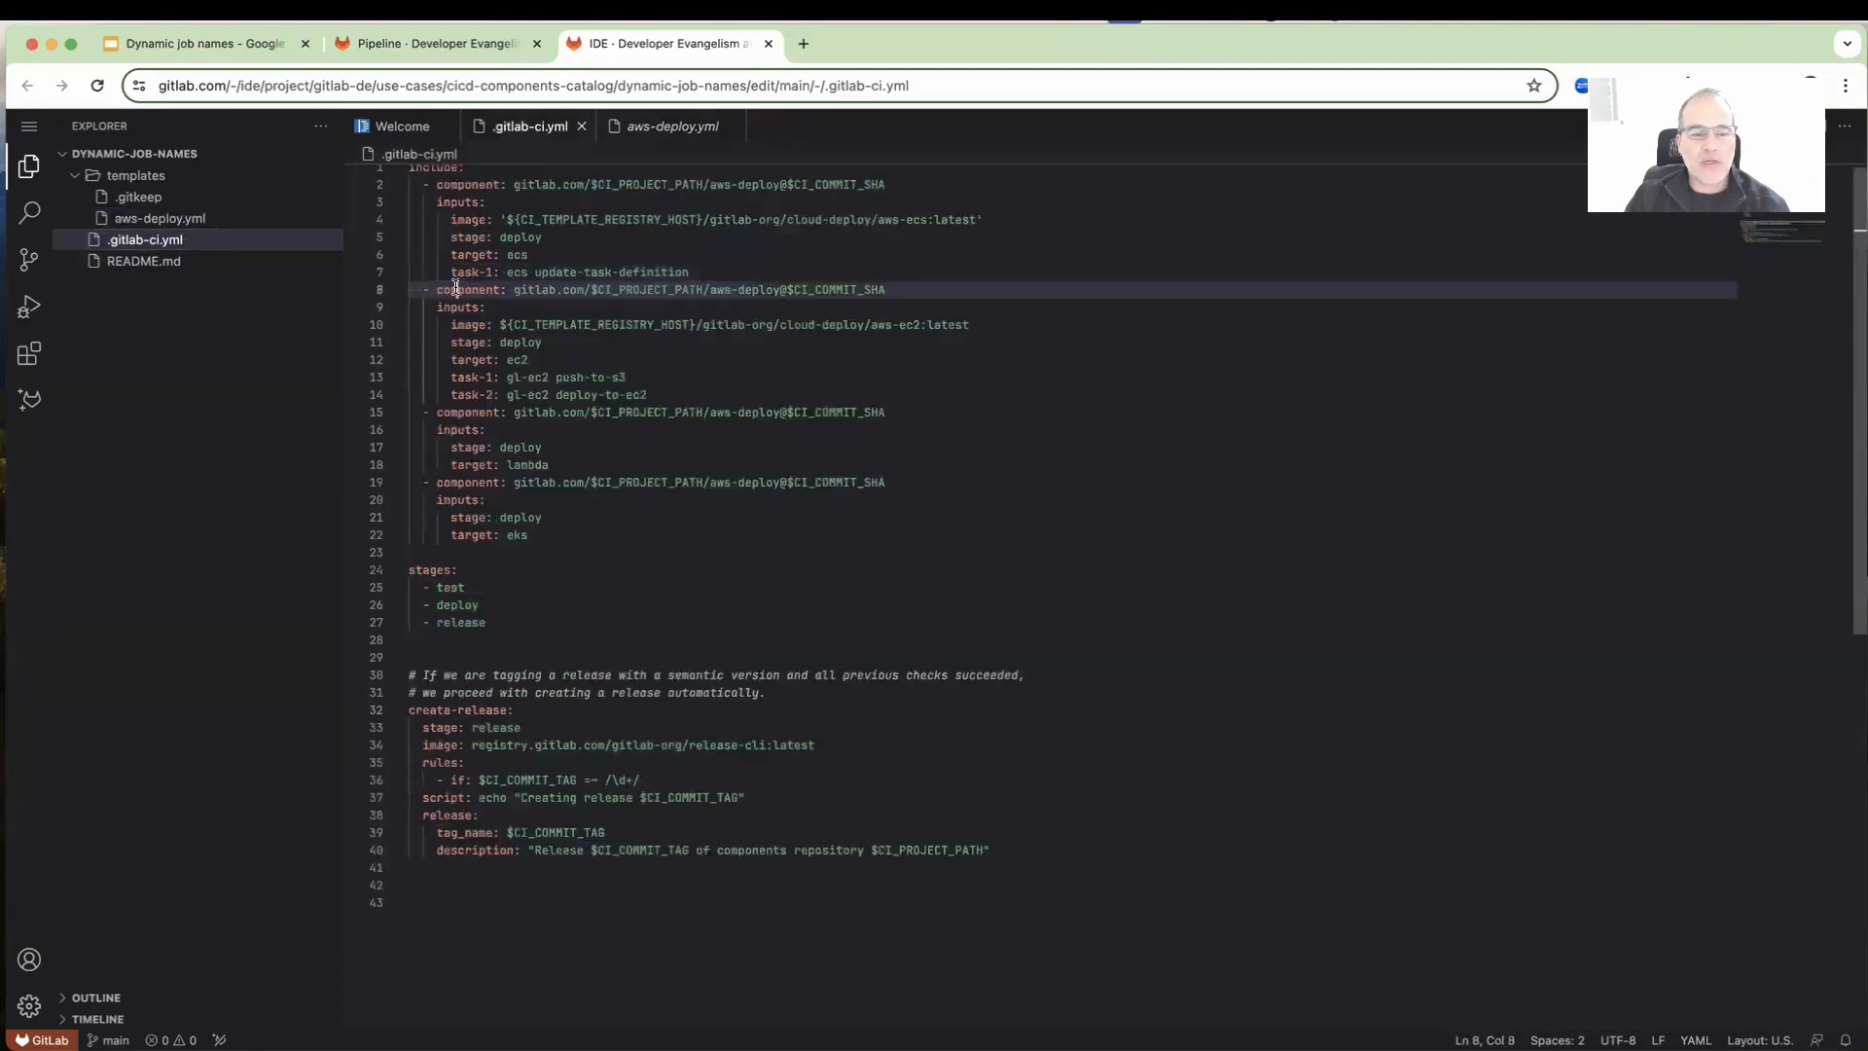
drag(450, 271, 691, 273)
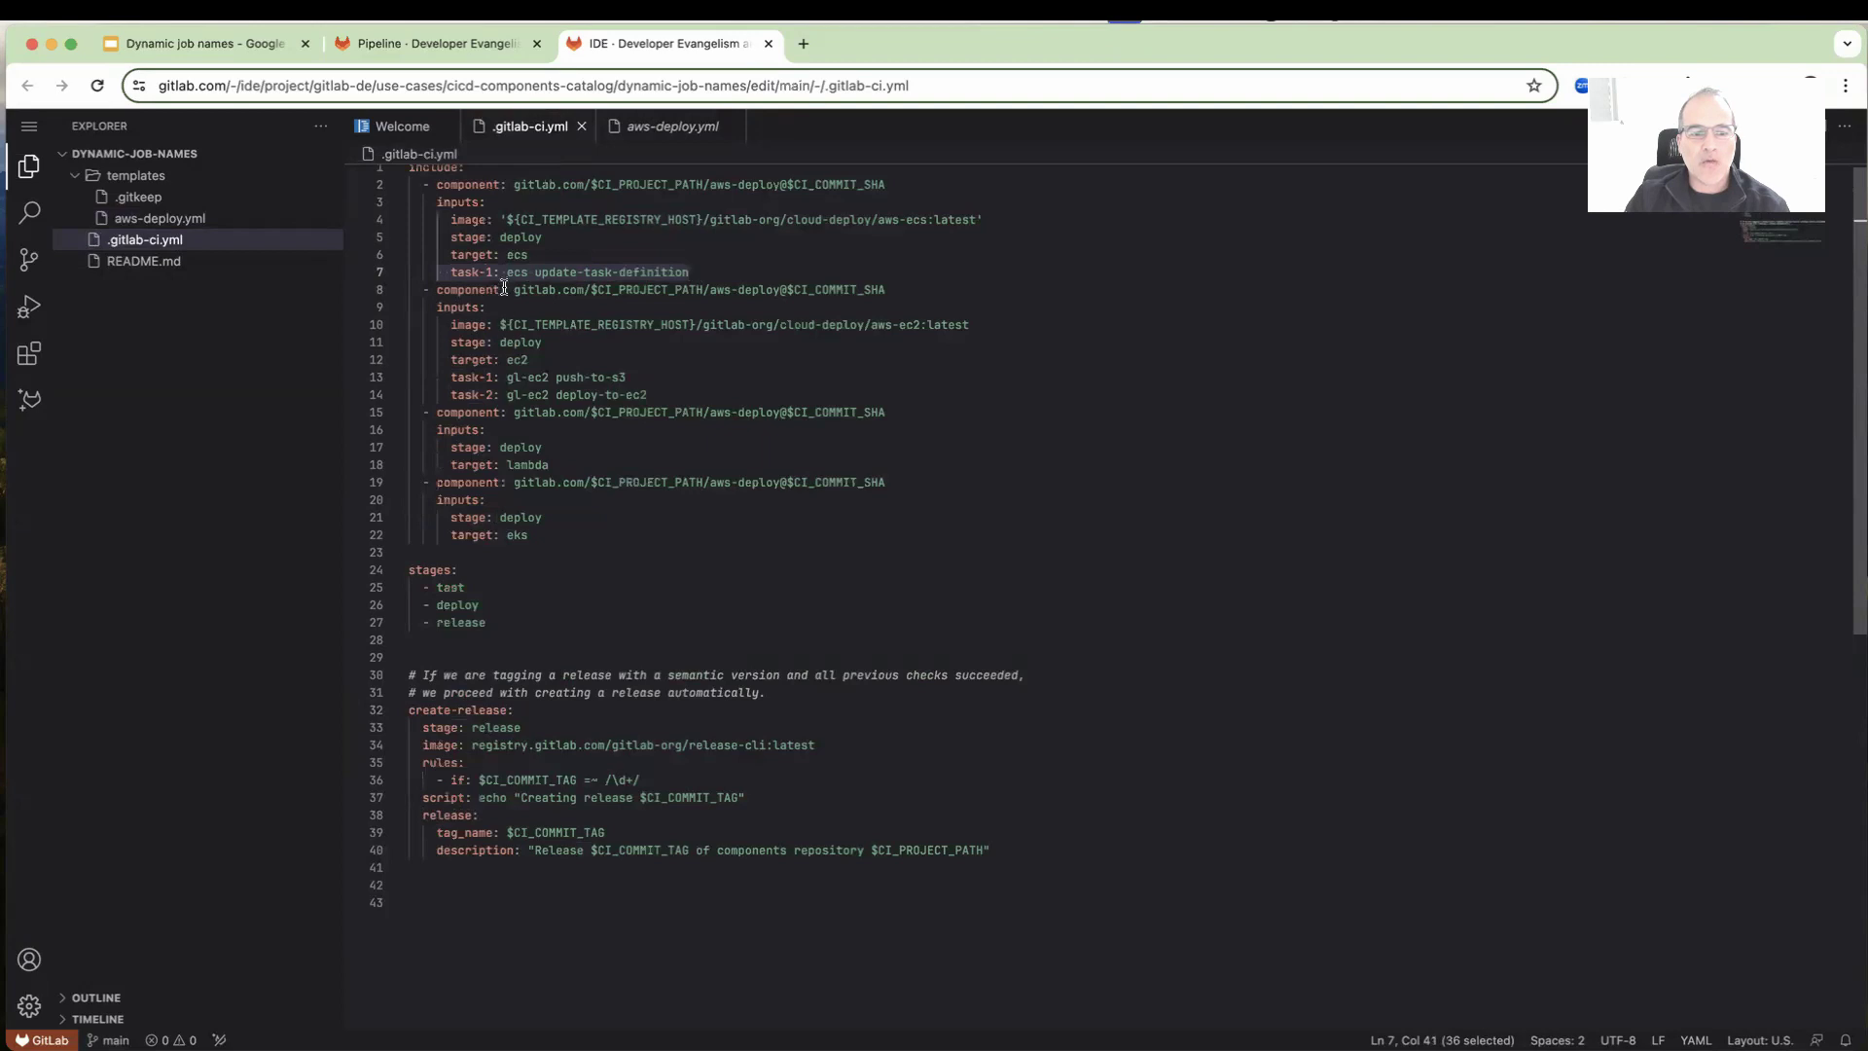
drag(690, 271, 521, 272)
click(451, 377)
drag(452, 377, 649, 394)
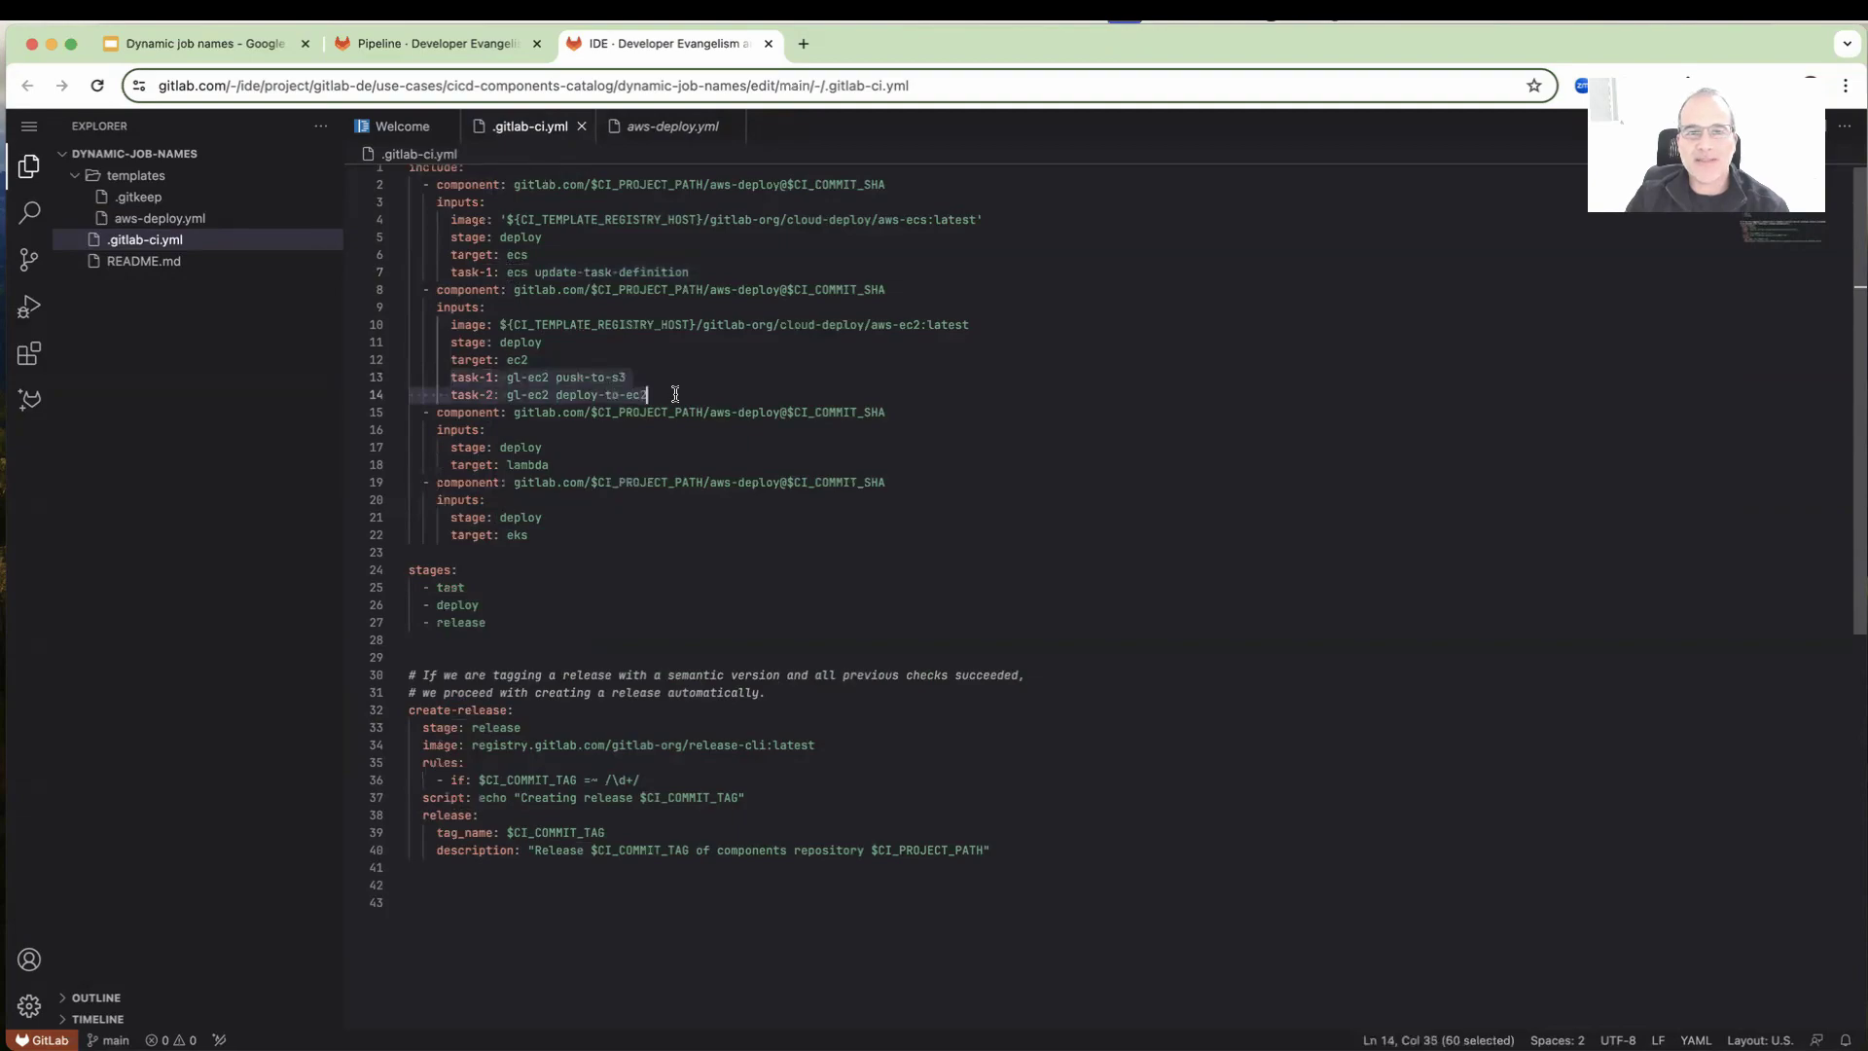